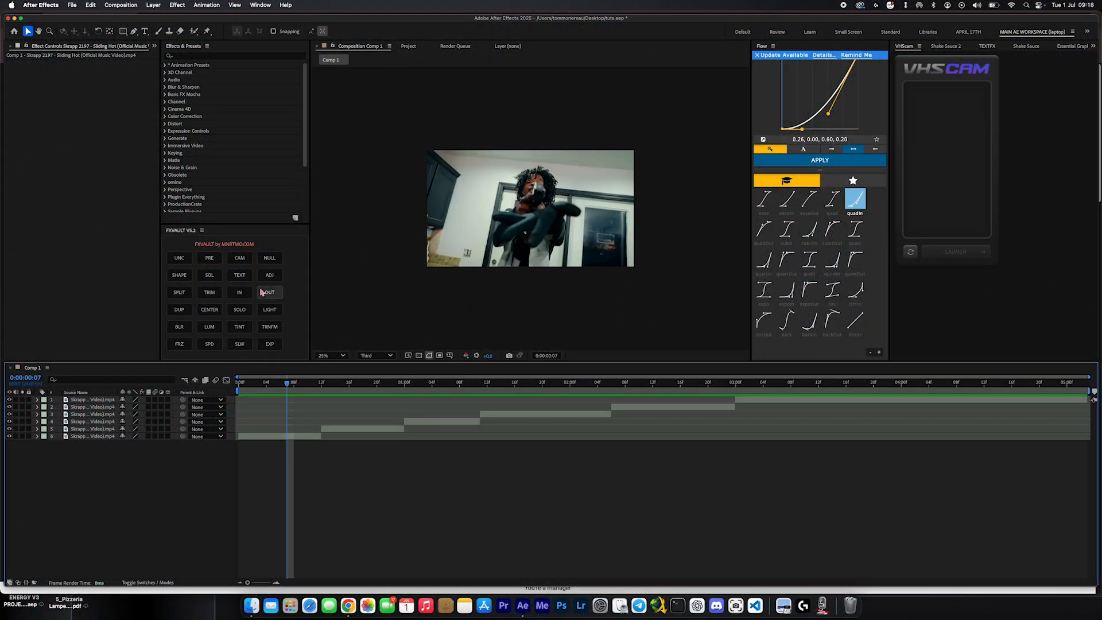
Add an adjustment layer at the start of the composition and trim it to a single frame
left_click(266, 276)
left_click_drag(261, 388, 238, 392)
key("equal")
key("equal")
left_click(260, 390)
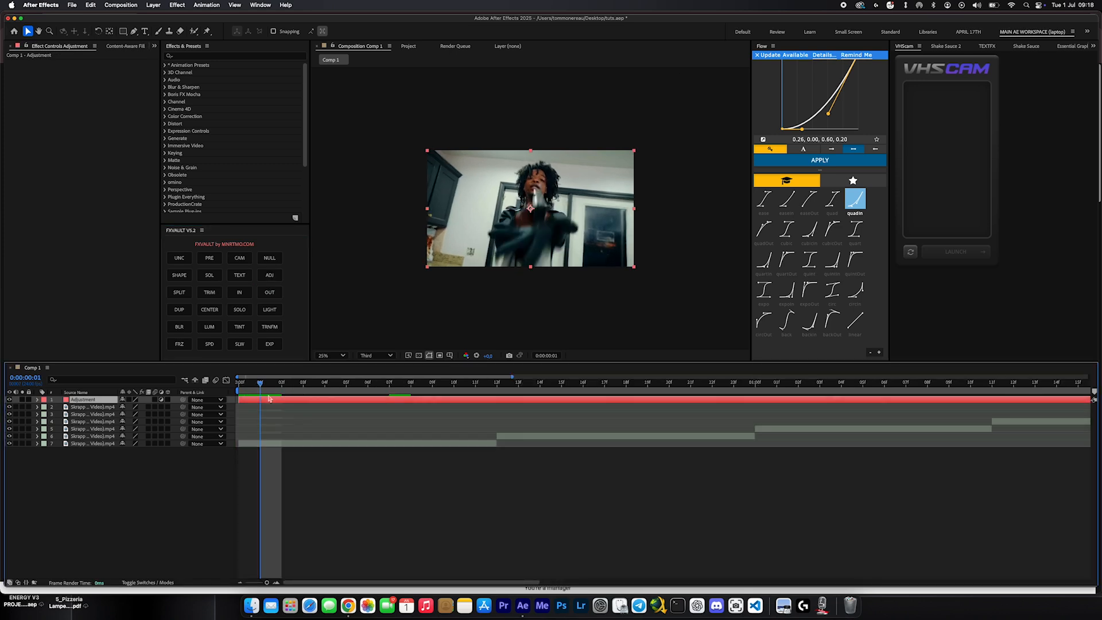
key("ctrl+shift+d")
key("Delete")
Duplicate the one-frame adjustment layer six times
left_click(248, 401)
key("super+d")
key("super+d")
key("super+d")
key("super+d")
key("super+d")
key("super+d")
Move three of the one-frame adjustment layers around the first cut, to frames 11, 12 and 14
left_click_drag(251, 443, 486, 443)
key("o")
left_click_drag(241, 435, 498, 438)
left_click_drag(245, 429, 548, 429)
Add the Exposure and Curves effects to the adjustment layer at frame 11
left_click_drag(508, 387, 477, 386)
left_click(485, 443)
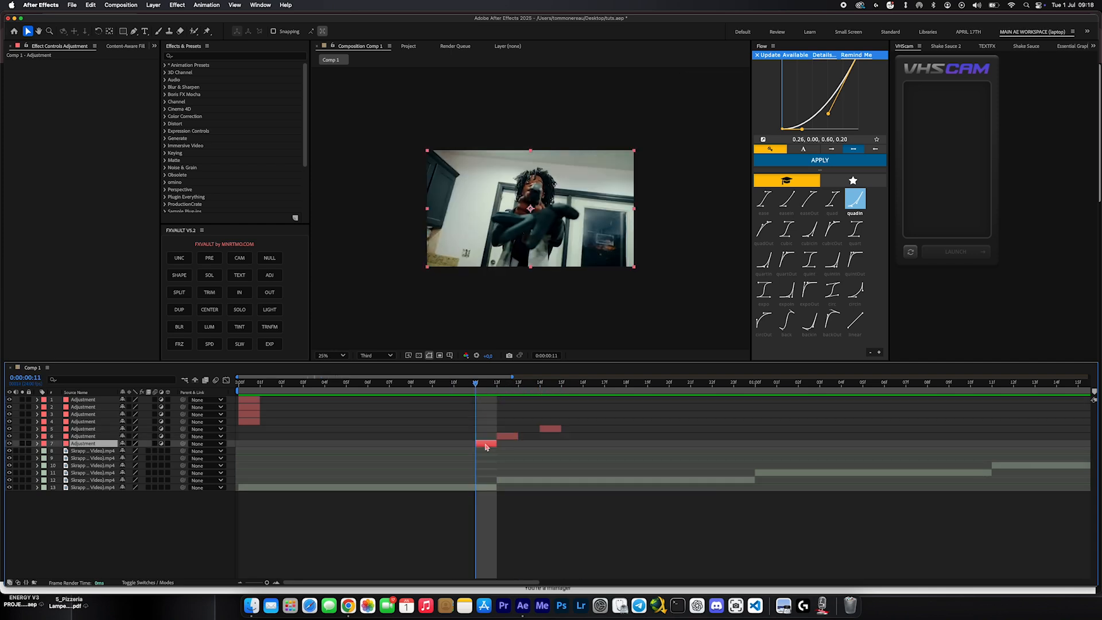
key("ctrl+space")
type("expo")
key("Return")
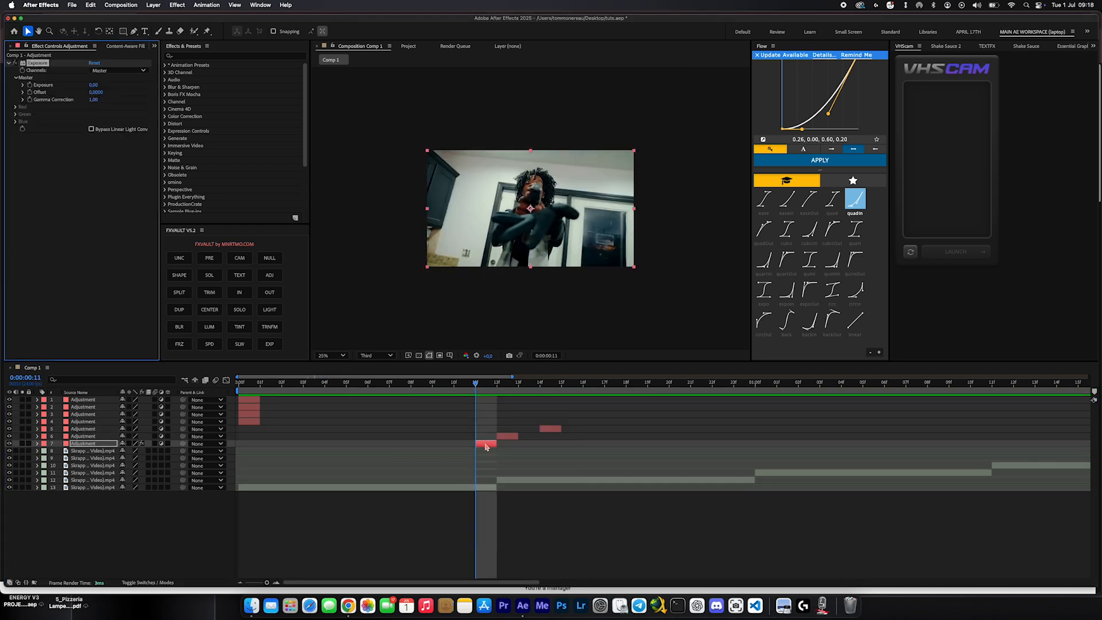
key("ctrl+space")
type("curves")
key("Return")
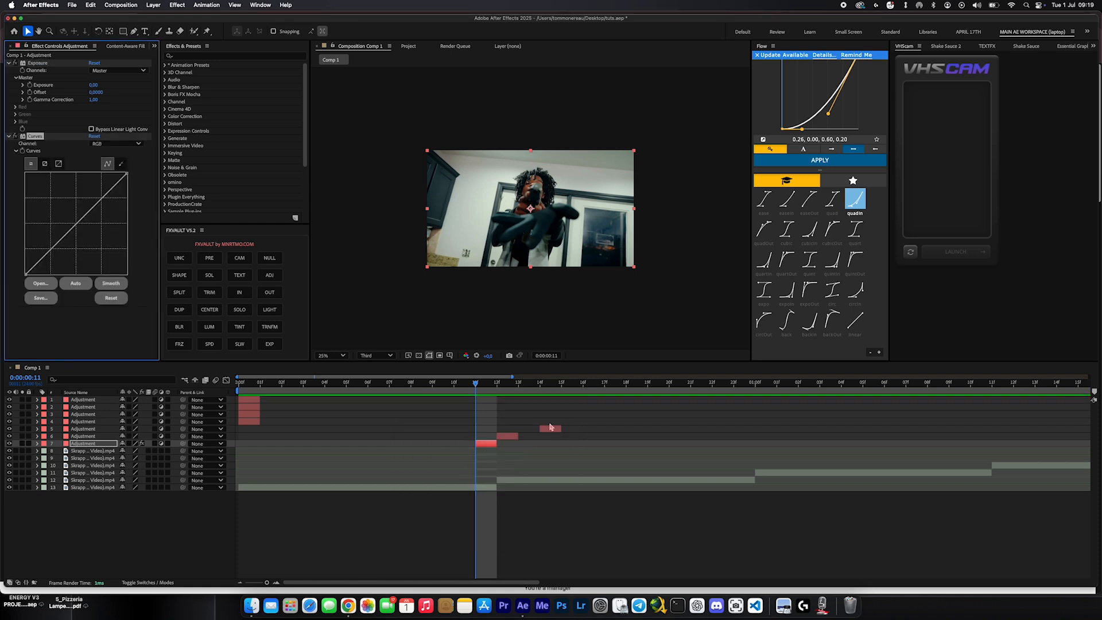
Lower the master exposure to -1.33 and shape the RGB curve into a steep S-curve on the frame 11 layer
left_click_drag(91, 85, 21, 89)
left_click_drag(96, 86, 79, 85)
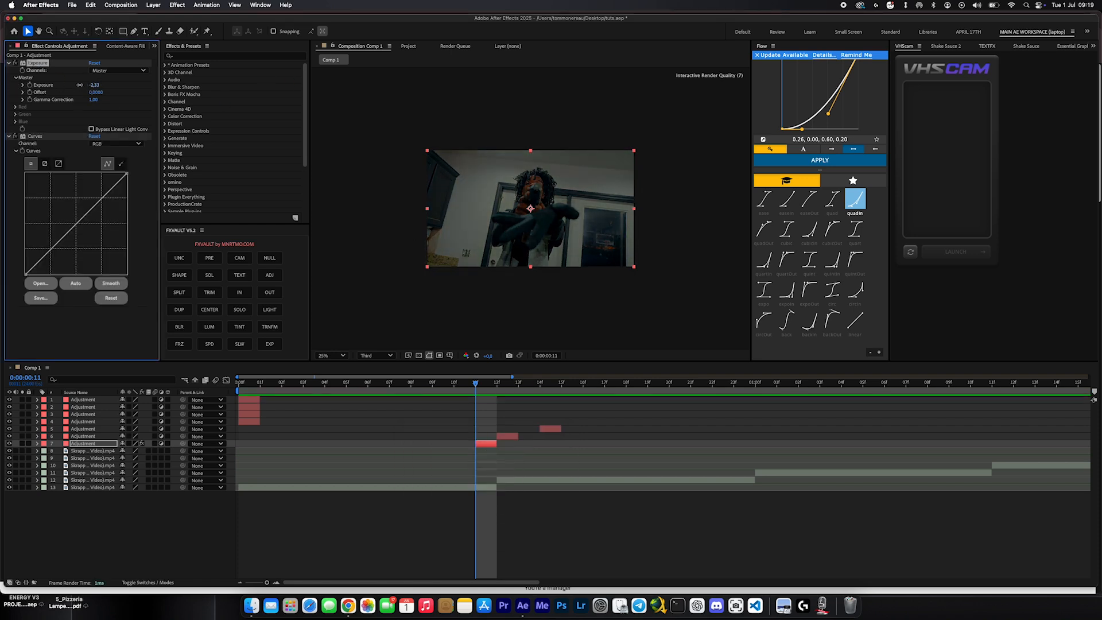
left_click_drag(100, 196, 105, 214)
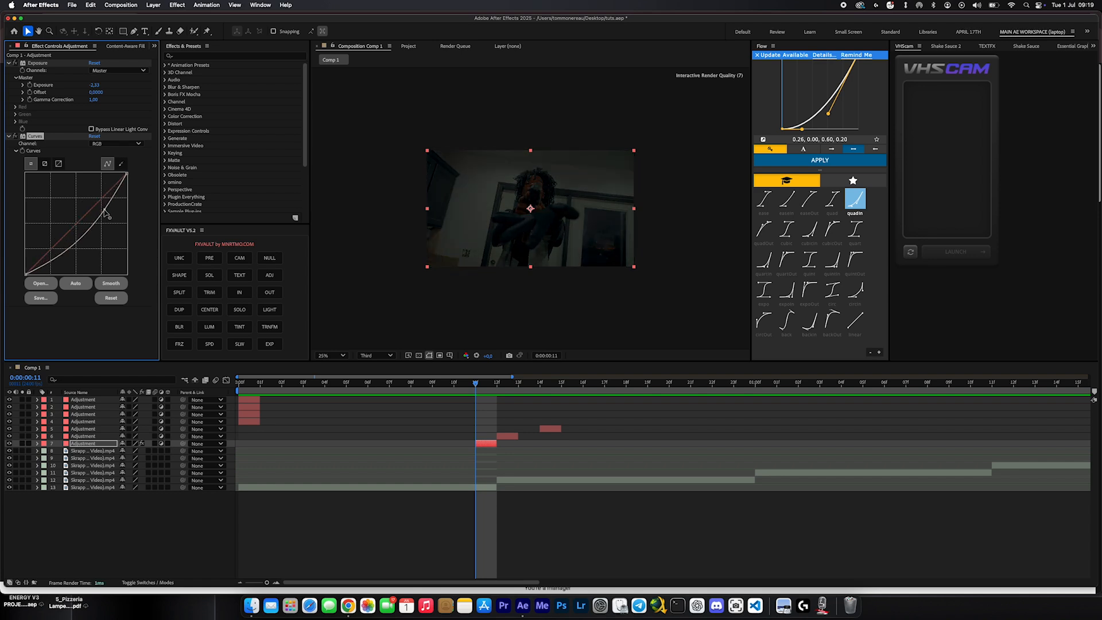
mouse_move(55, 258)
left_mouse_down()
mouse_move(49, 246)
mouse_move(41, 272)
left_mouse_up()
left_click_drag(105, 209, 66, 204)
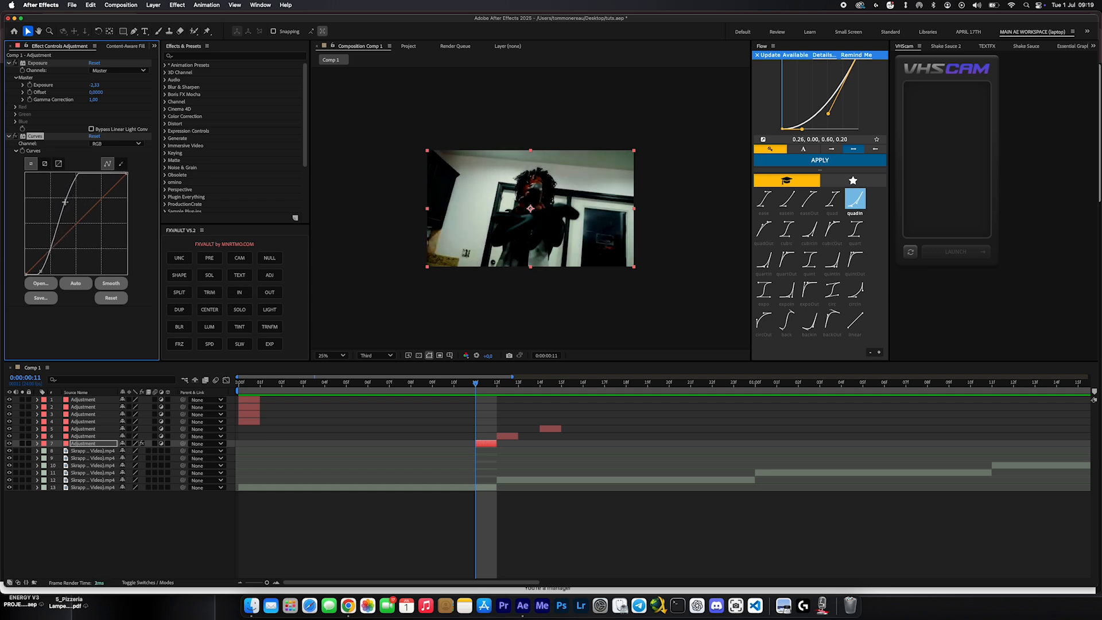
Add Brightness & Contrast to the frame 11 layer with brightness -89 and contrast 99, and collapse the layer's three effects
key("ctrl+space")
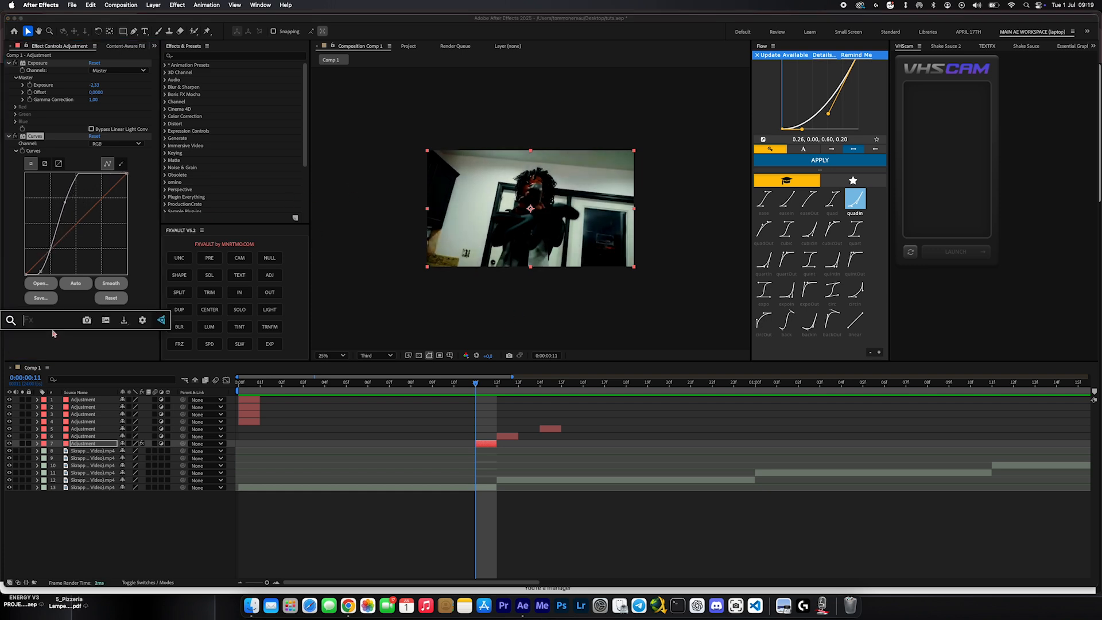
type("br")
key("Return")
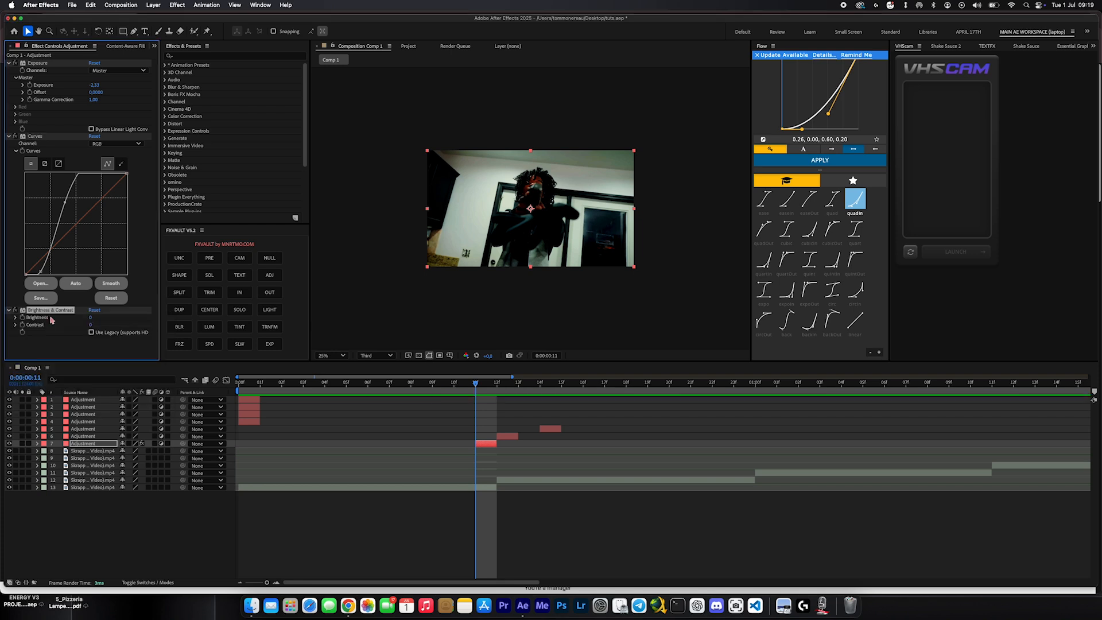
left_click_drag(90, 320, 39, 320)
left_click_drag(146, 317, 145, 317)
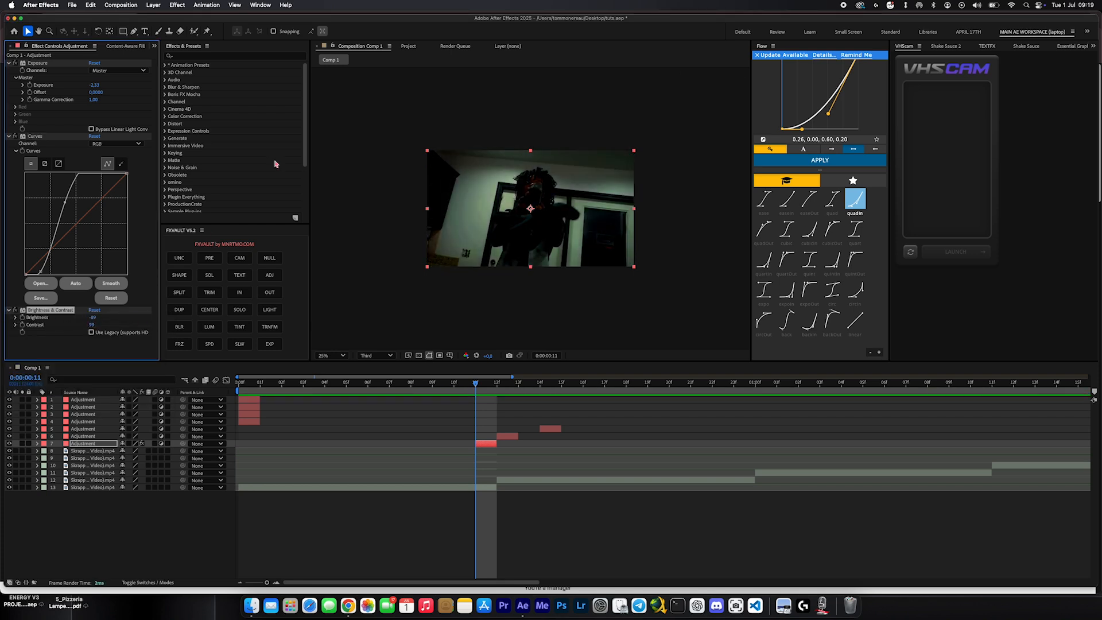
scroll(484, 253, "up", 2)
left_click(8, 63)
left_click(8, 70)
left_click(8, 77)
Add Minimax to the adjustment layer at frame 12, keeping the Maximum operation and setting the radius to 12
left_click_drag(468, 388, 497, 393)
left_click(506, 436)
key("ctrl+space")
type("minimax")
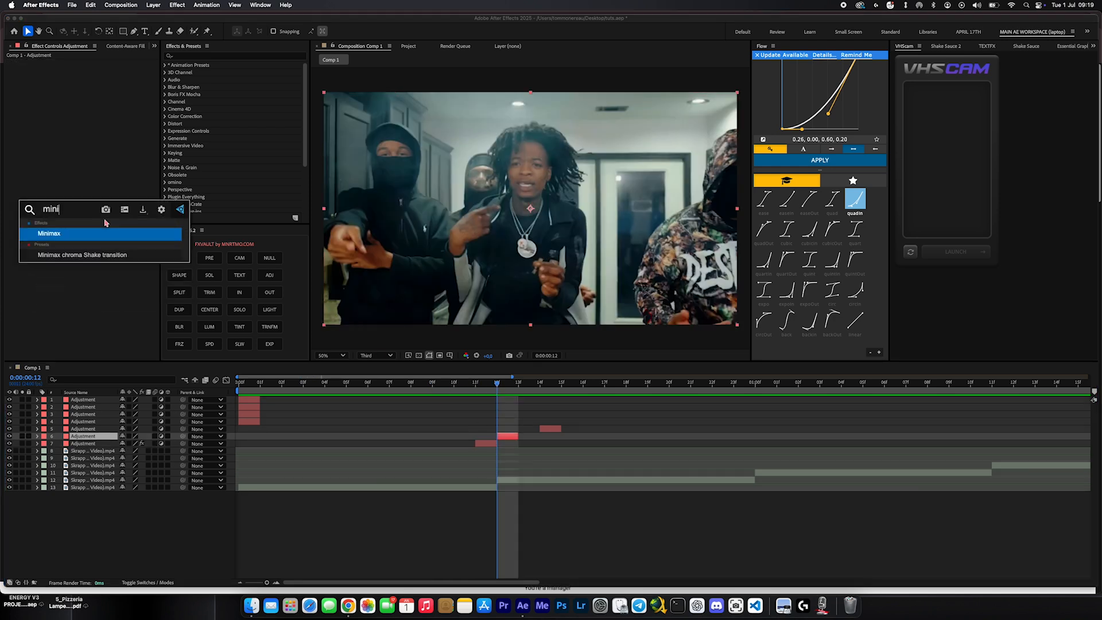
key("Return")
left_click(92, 71)
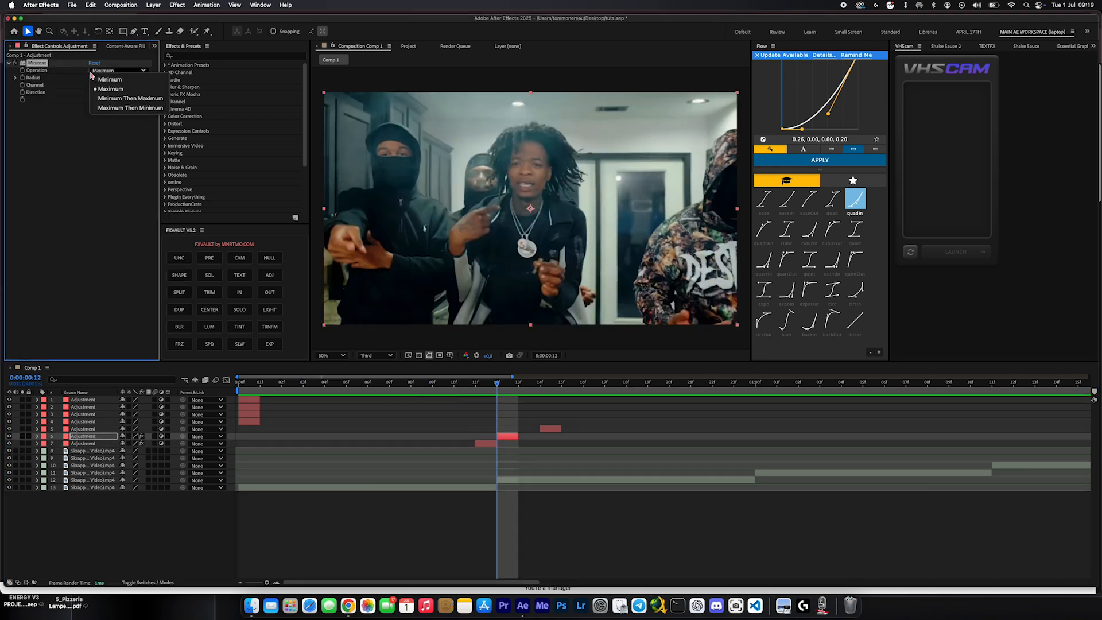
left_click(91, 74)
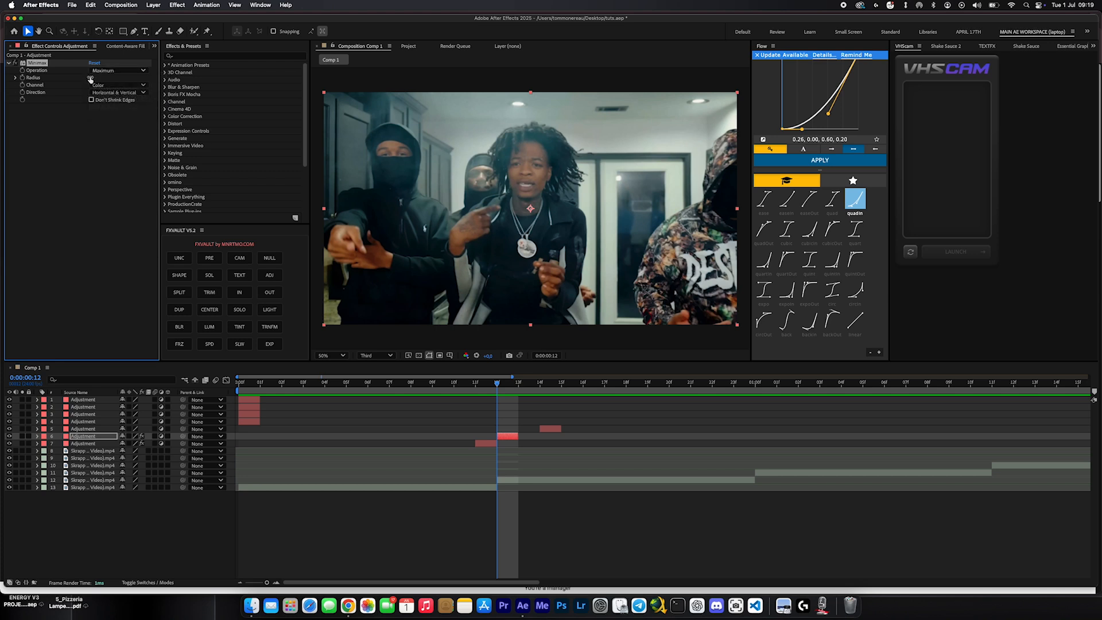
left_click_drag(90, 77, 99, 82)
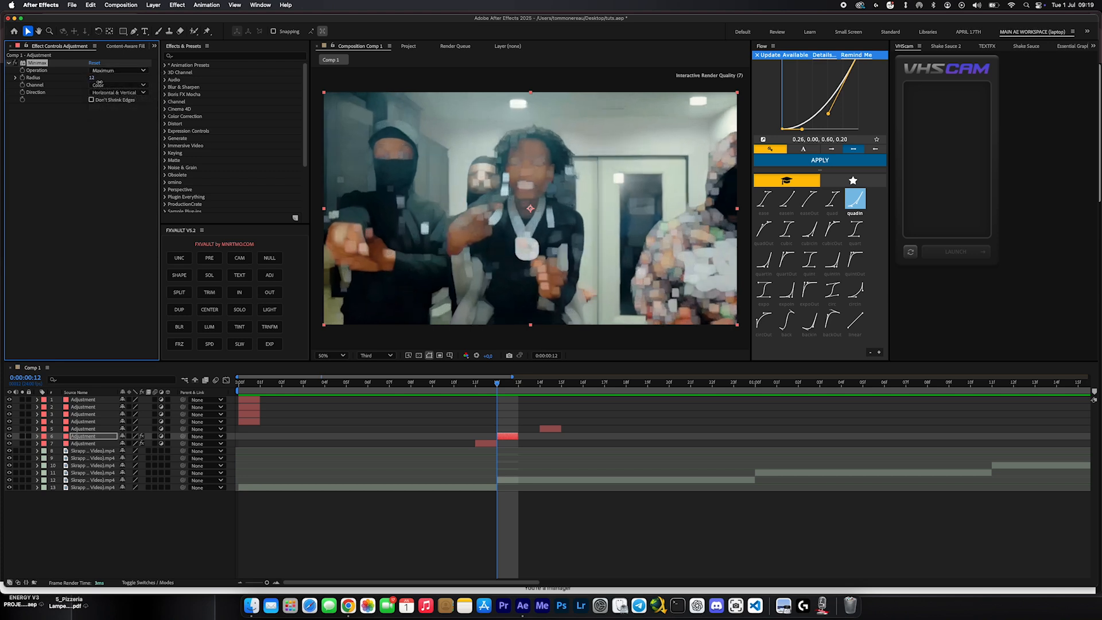
Add Curves to the frame 12 layer and shape a steep, high-contrast S-curve
scroll(583, 247, "down", 2)
scroll(582, 268, "up", 2)
key("ctrl+space")
type("curb")
key("BackSpace")
type("v")
key("Return")
left_click_drag(92, 176, 69, 229)
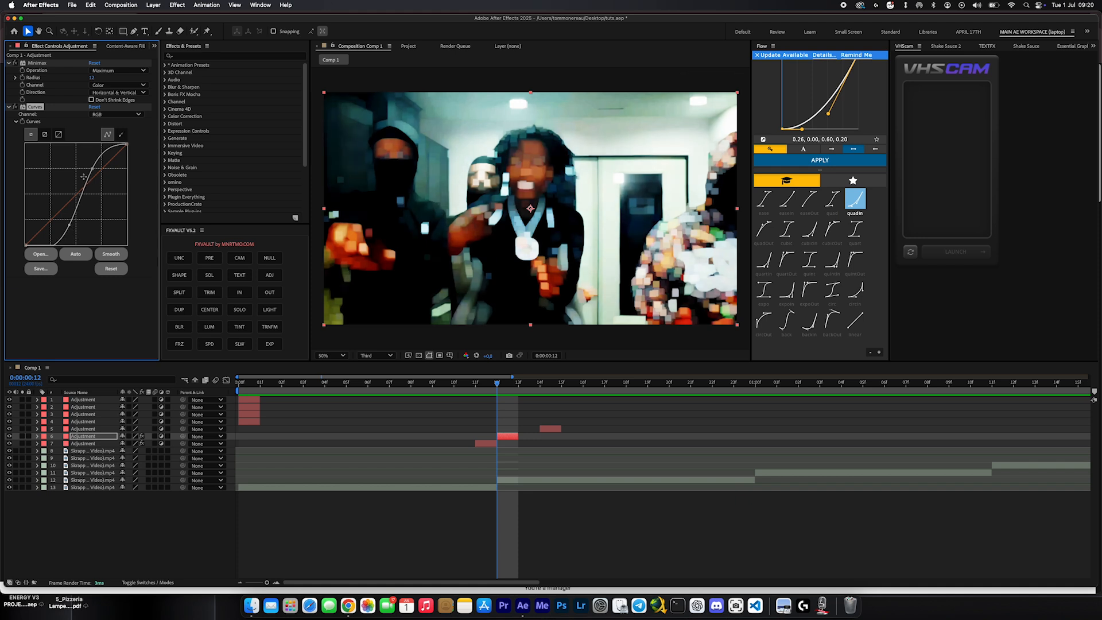
left_click_drag(92, 170, 89, 162)
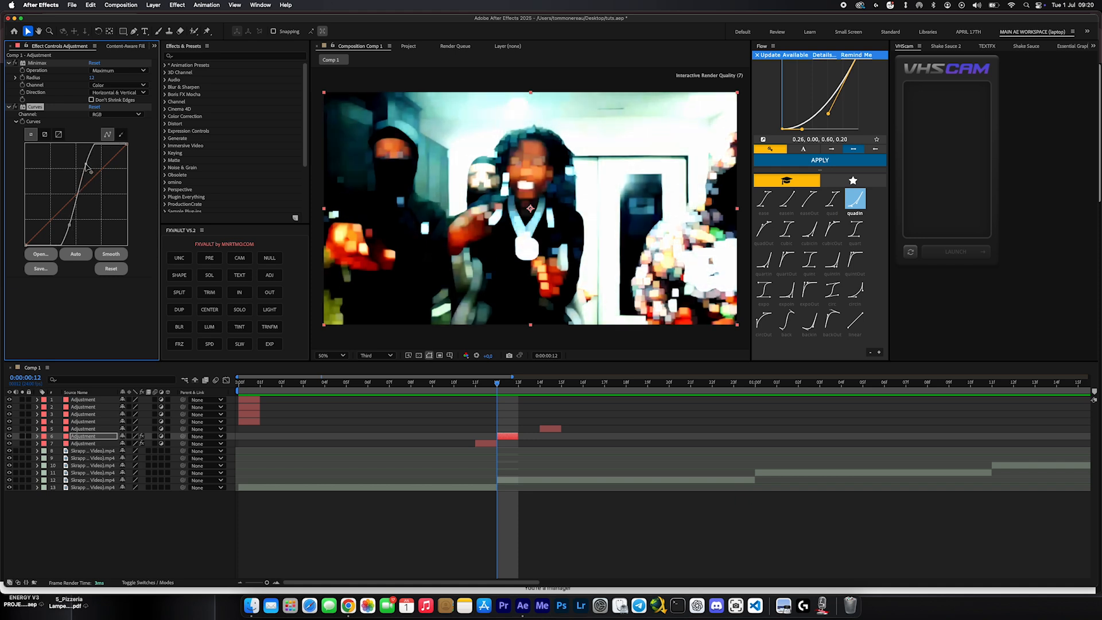
Add VR Chromatic Aberrations to the frame 12 layer with red aberration -2 and falloff distance 17
key("ctrl+space")
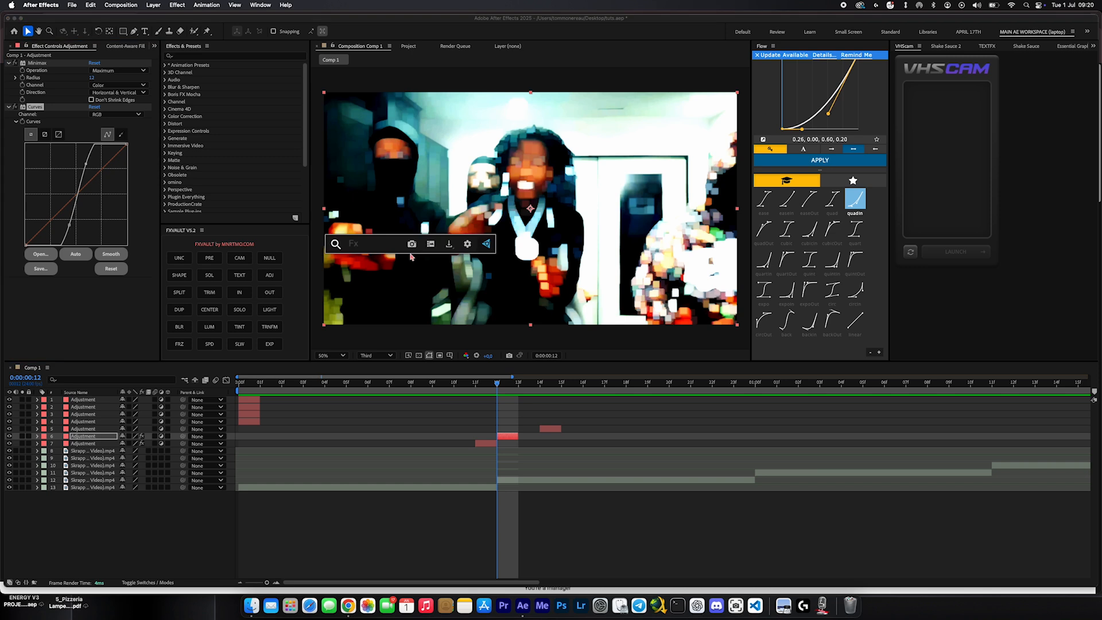
type("chro")
key("Return")
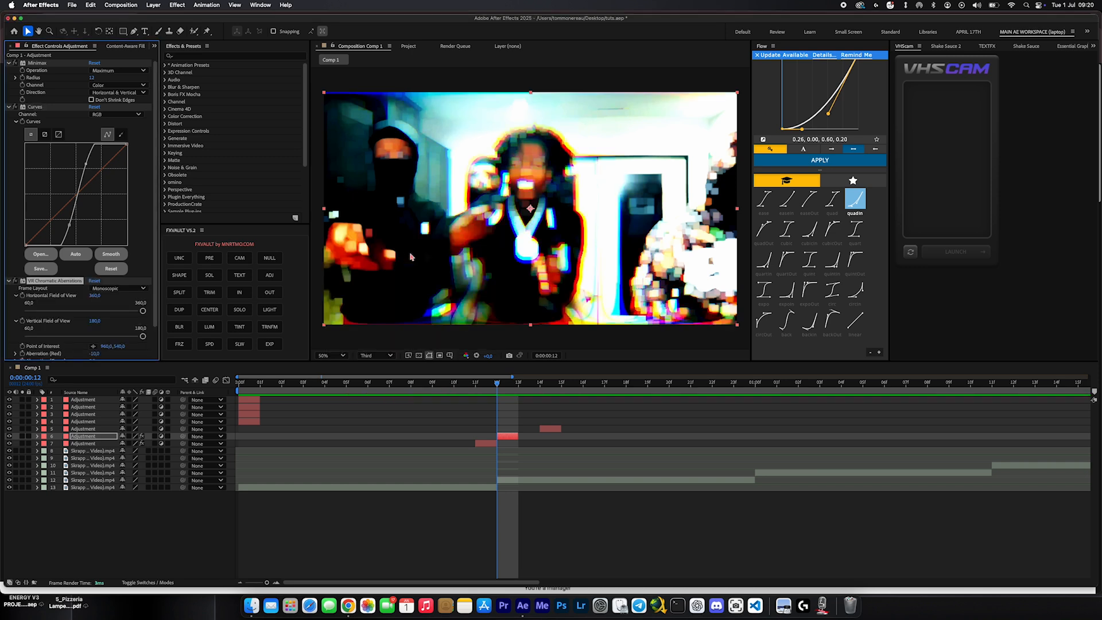
scroll(56, 297, "down", 2)
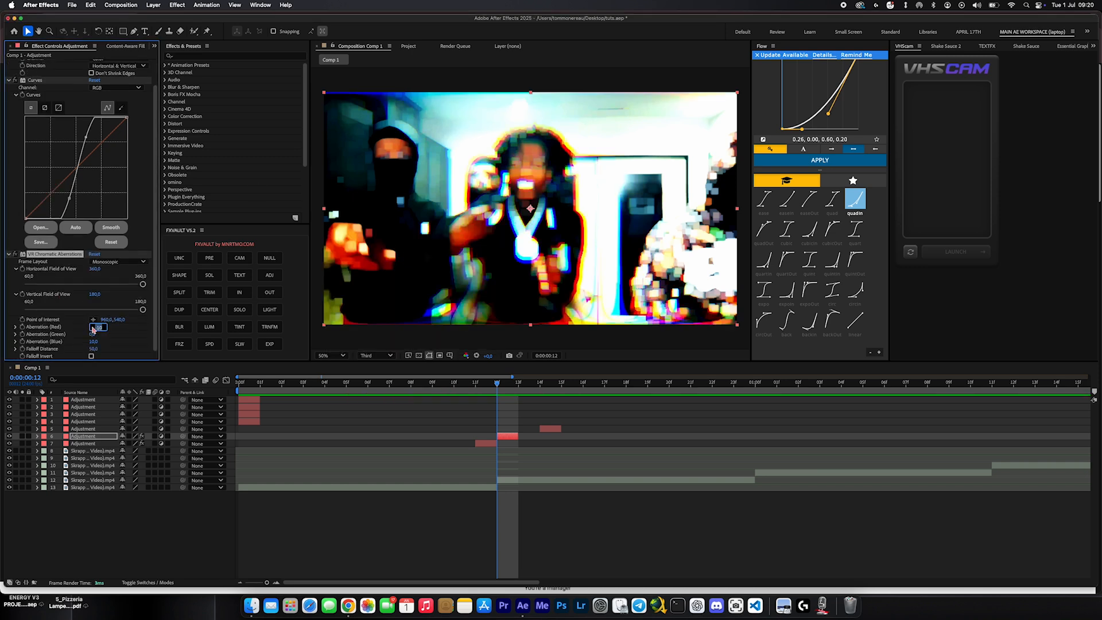
key("Return")
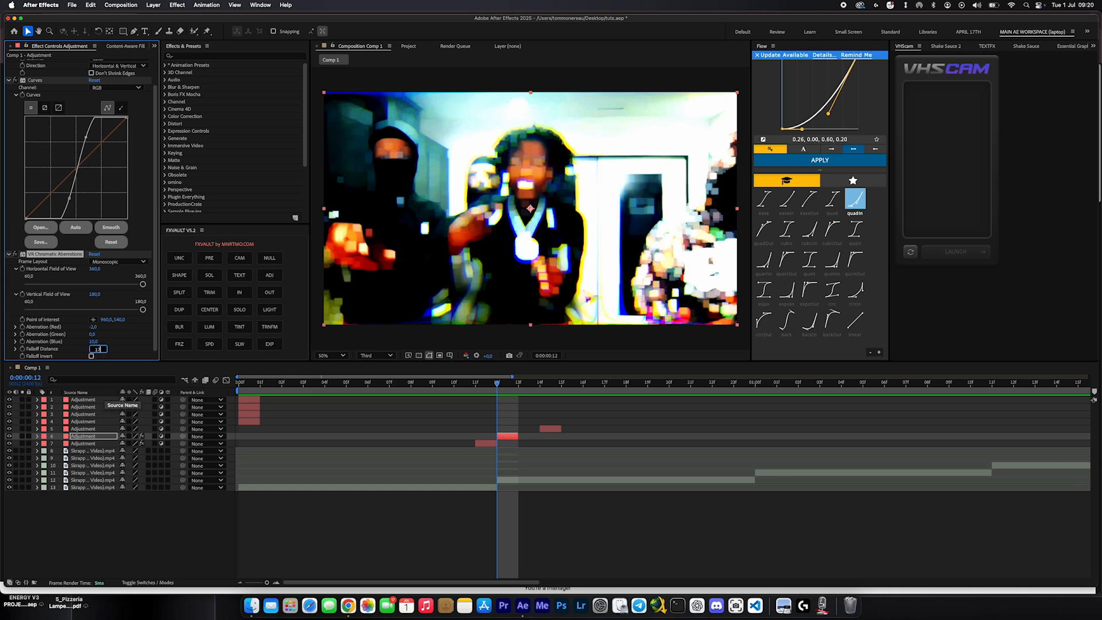
type("17")
key("Return")
Add CC Light Burst 2.5 to the frame 12 layer and lower its intensity
key("ctrl+space")
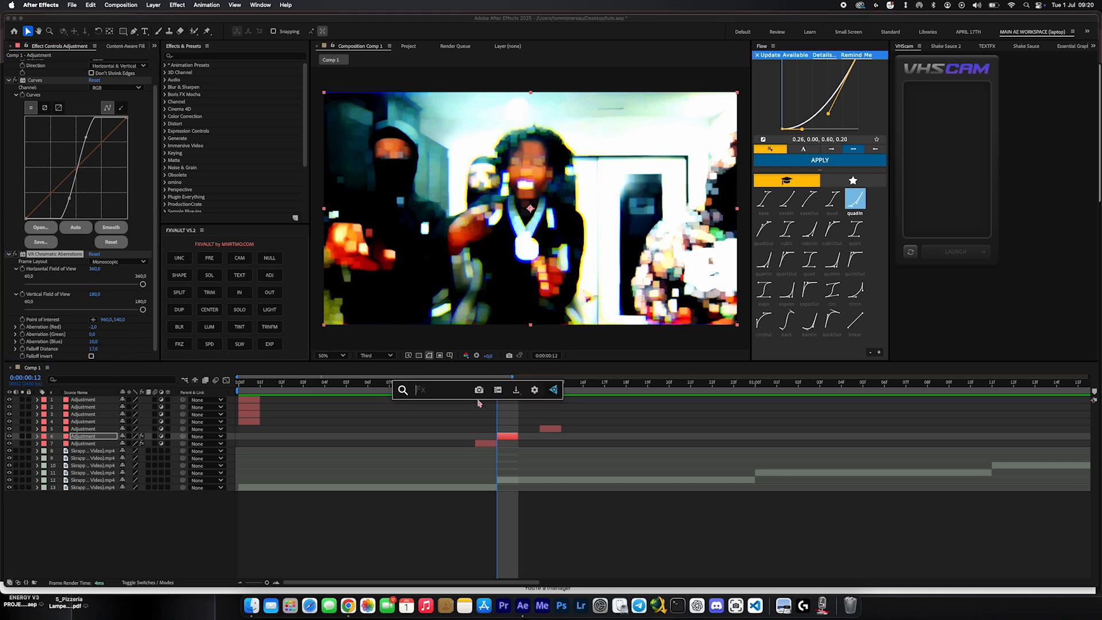
type("cc l")
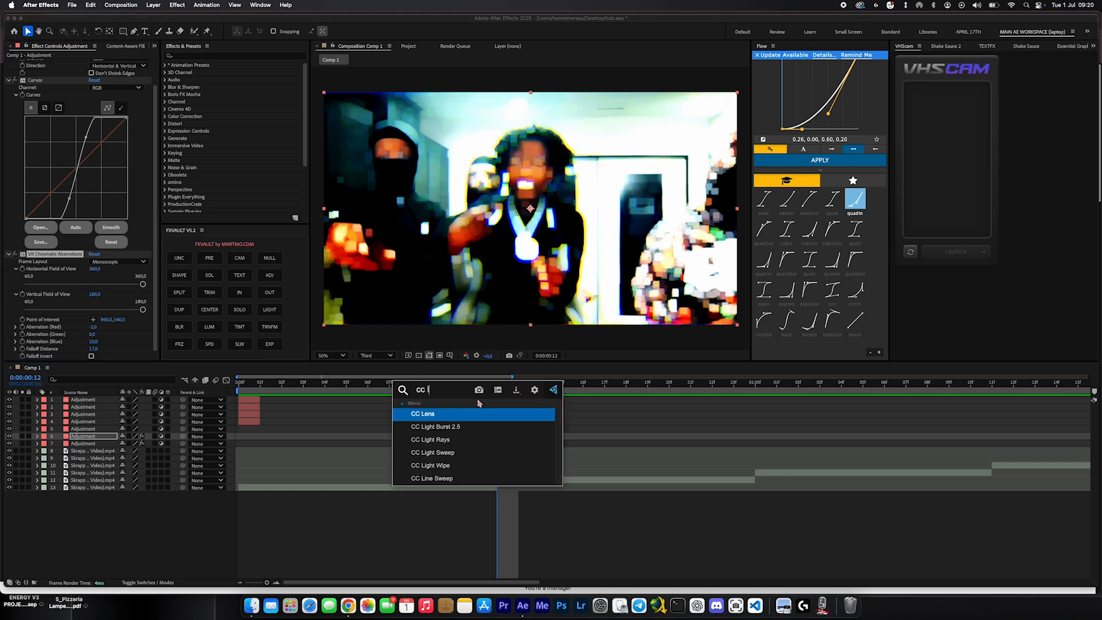
left_click(462, 427)
key("comma")
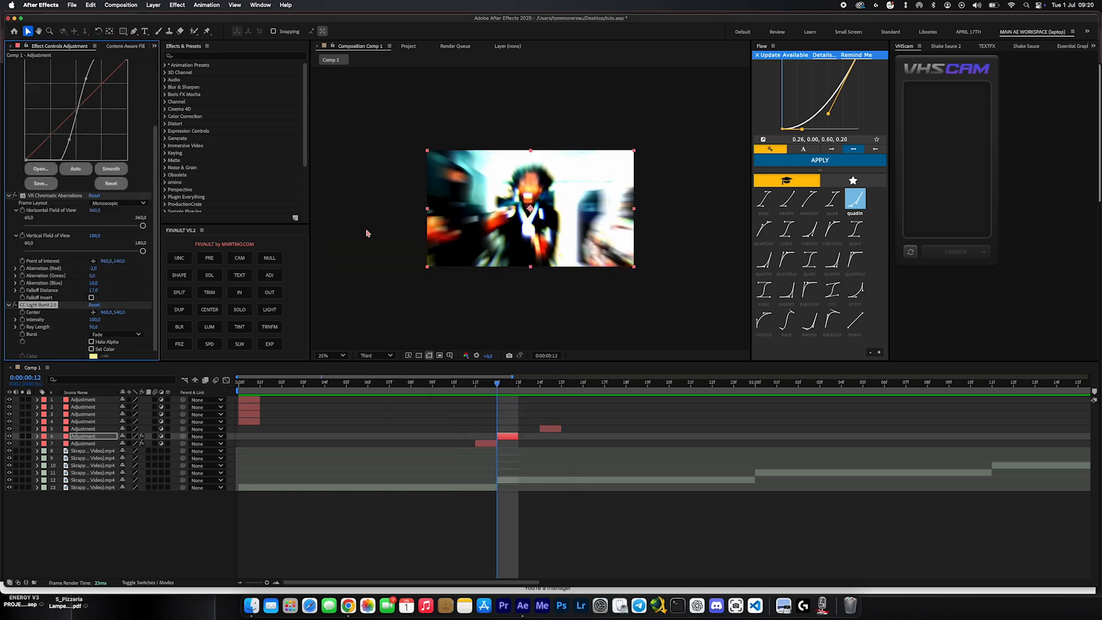
left_click_drag(94, 321, 85, 319)
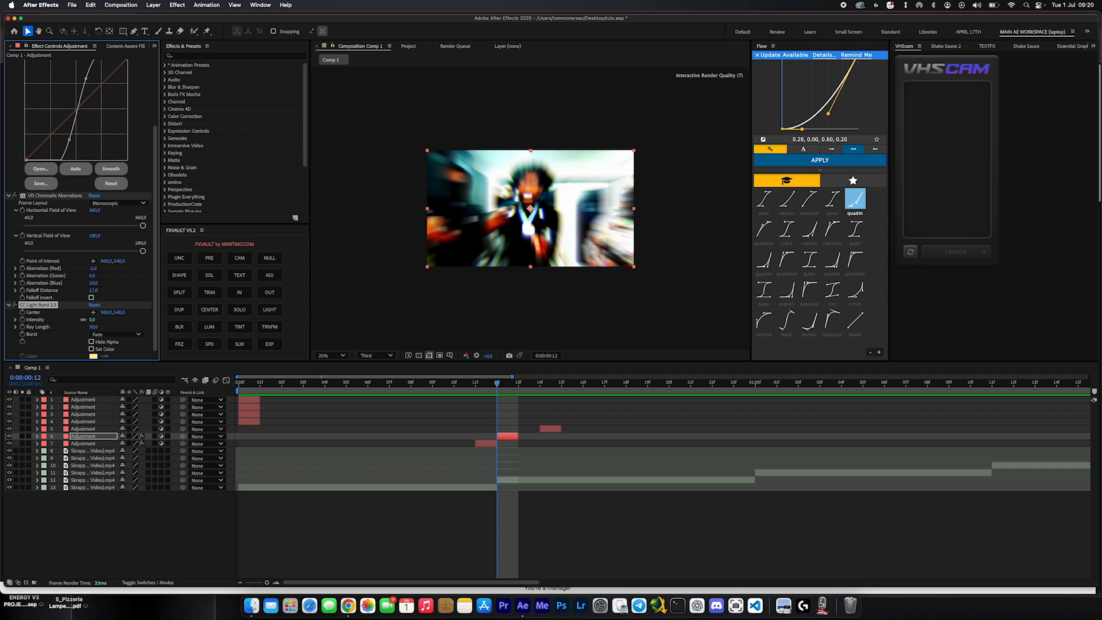
key("period")
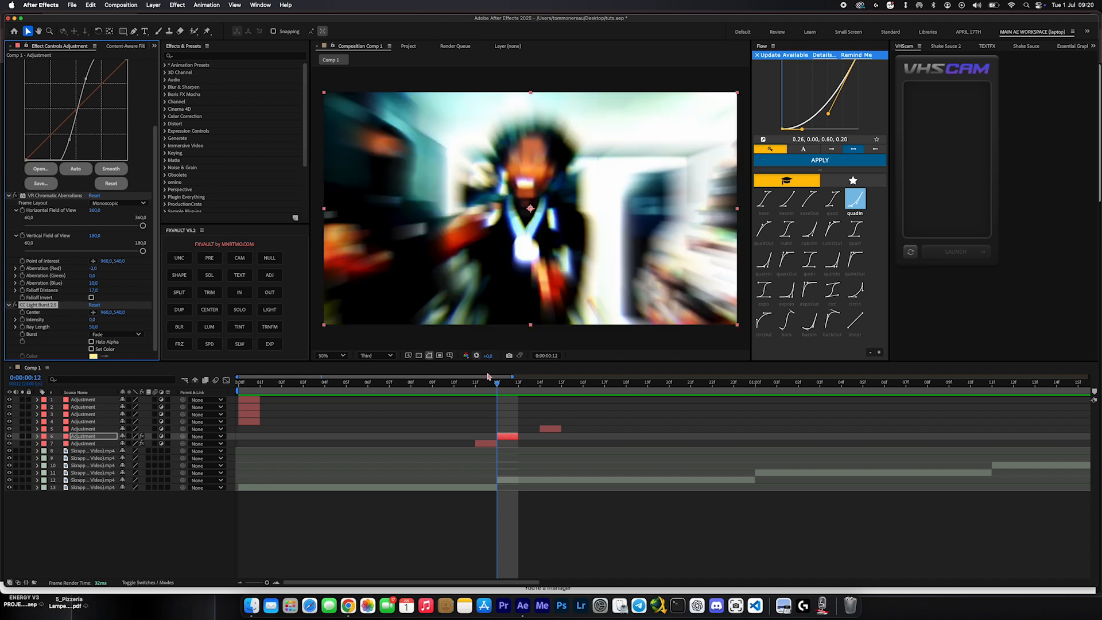
Add the Exposure effect to the adjustment layer at frame 14 and raise its master exposure
left_click(535, 383)
left_click(531, 424)
left_click(549, 429)
key("ctrl+space")
type("exp")
key("Return")
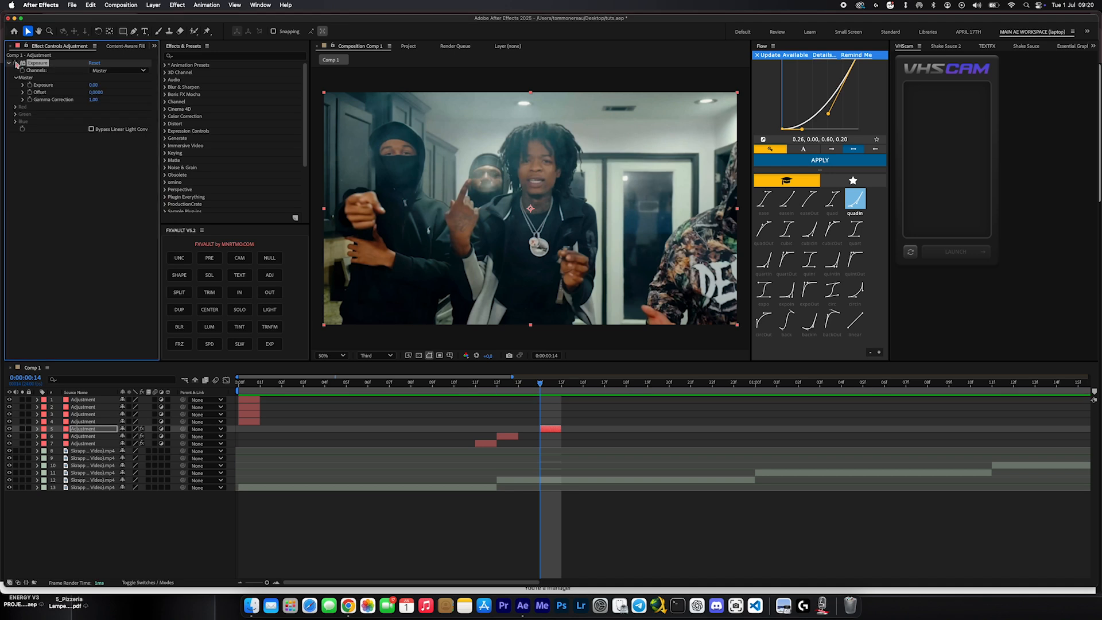
left_click_drag(92, 85, 504, 117)
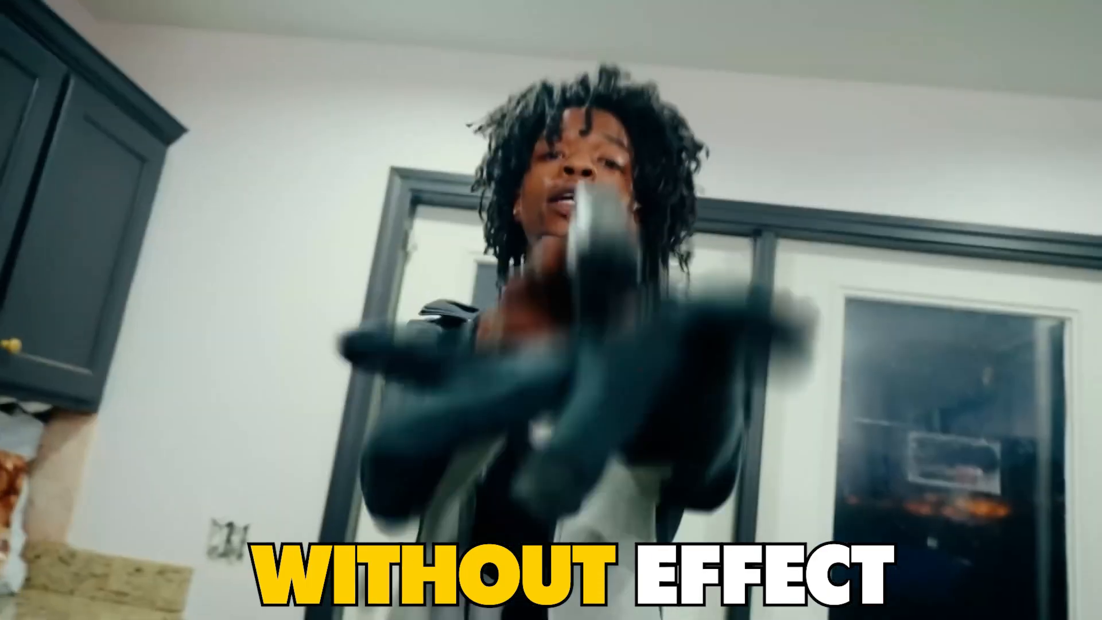
Toggle the visibility of the three adjustment layers with effects and play the sequence to compare the look
left_click_drag(9, 429, 9, 449)
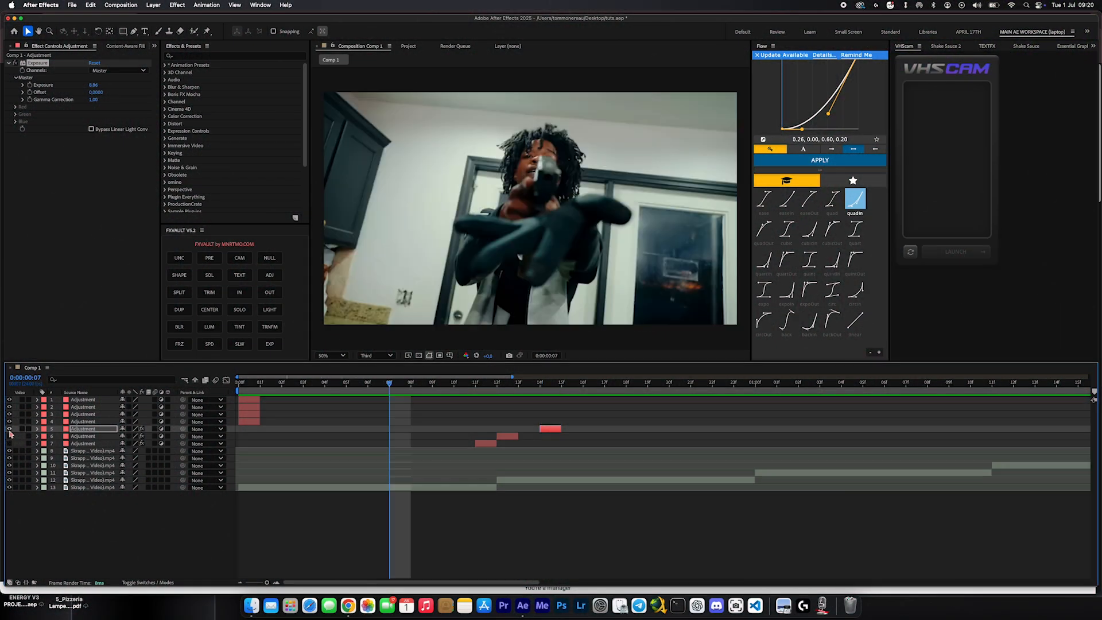
key("space")
key("space")
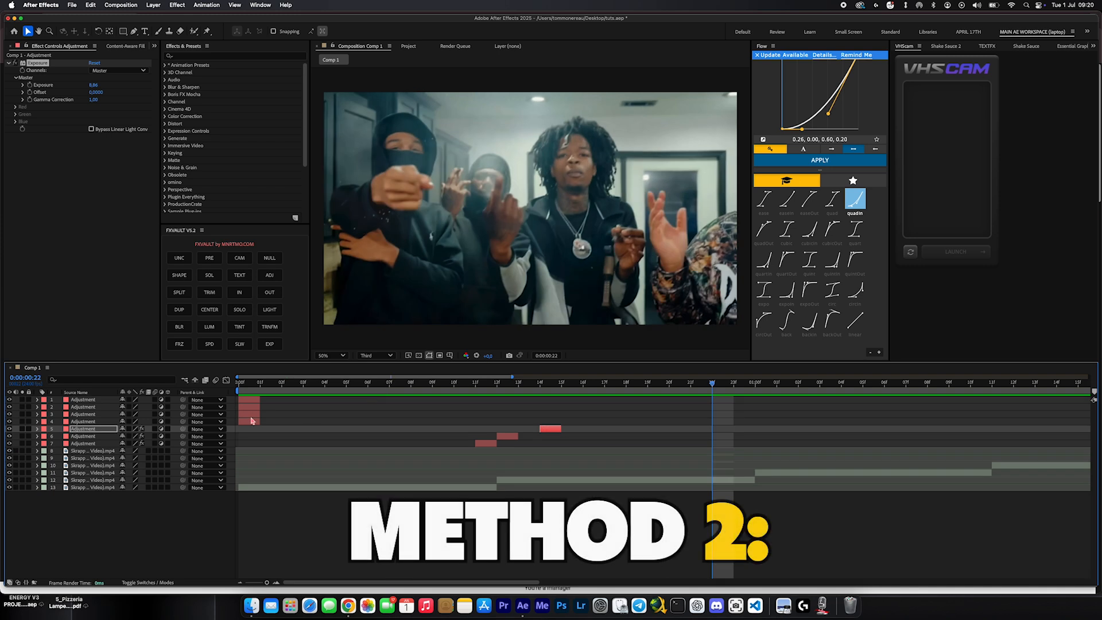
Move three unused one-frame adjustment layers around the second cut, to frames 21 and 23 and to 0:00:01:01
left_click_drag(250, 420, 734, 449)
left_click_drag(261, 412, 777, 414)
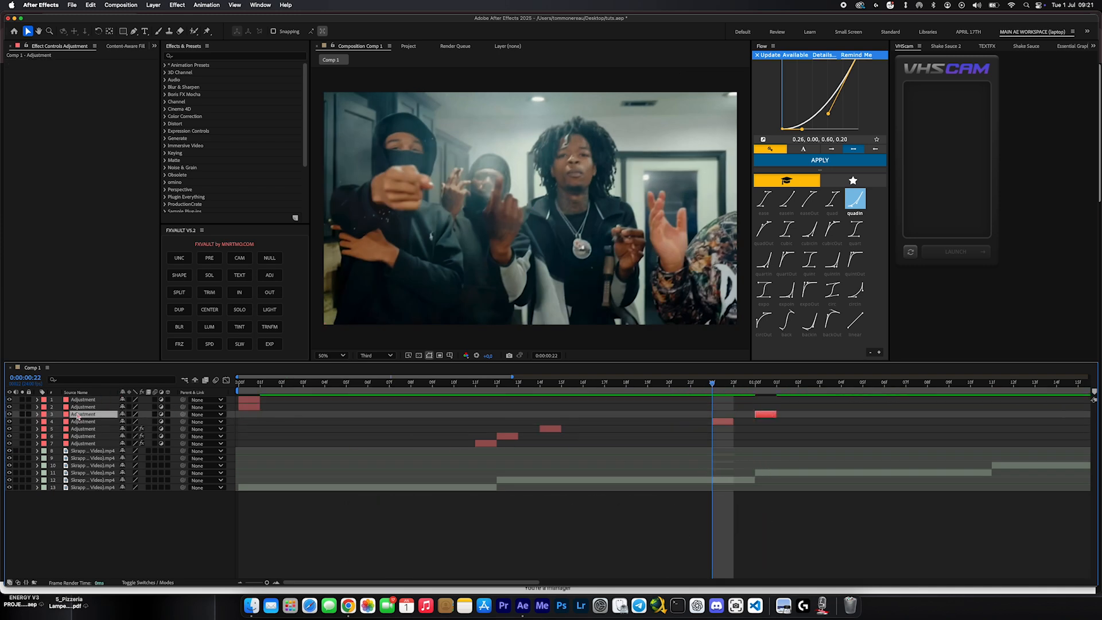
left_click_drag(247, 409, 732, 443)
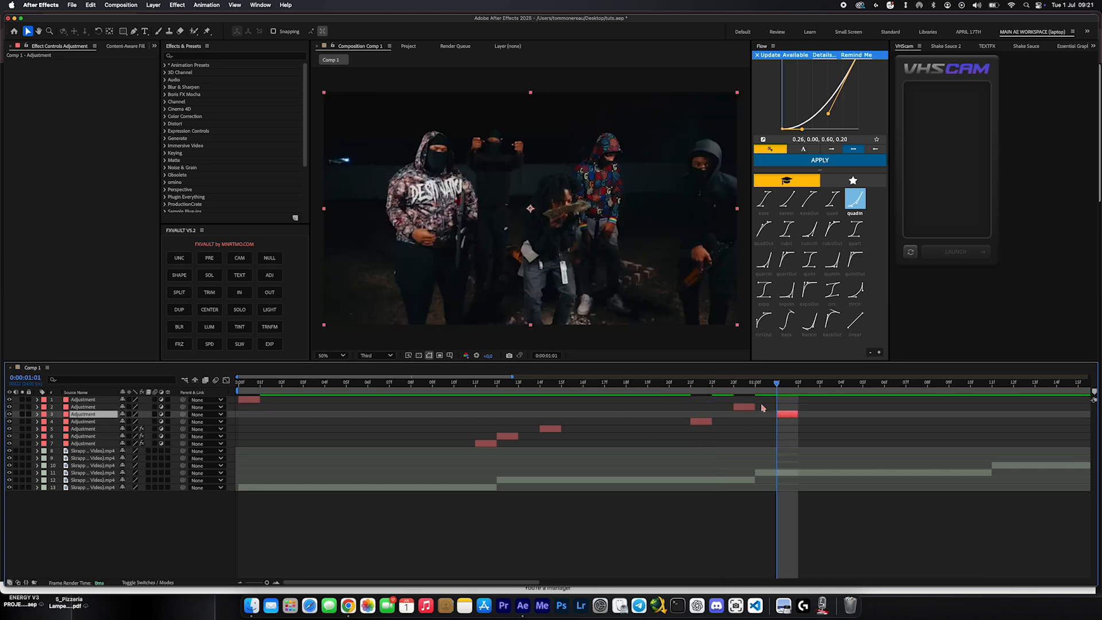
Apply the B&W glow preset from the ENERGY V3 HD FRAMERS folder to the adjustment layer at frame 21
left_click(164, 65)
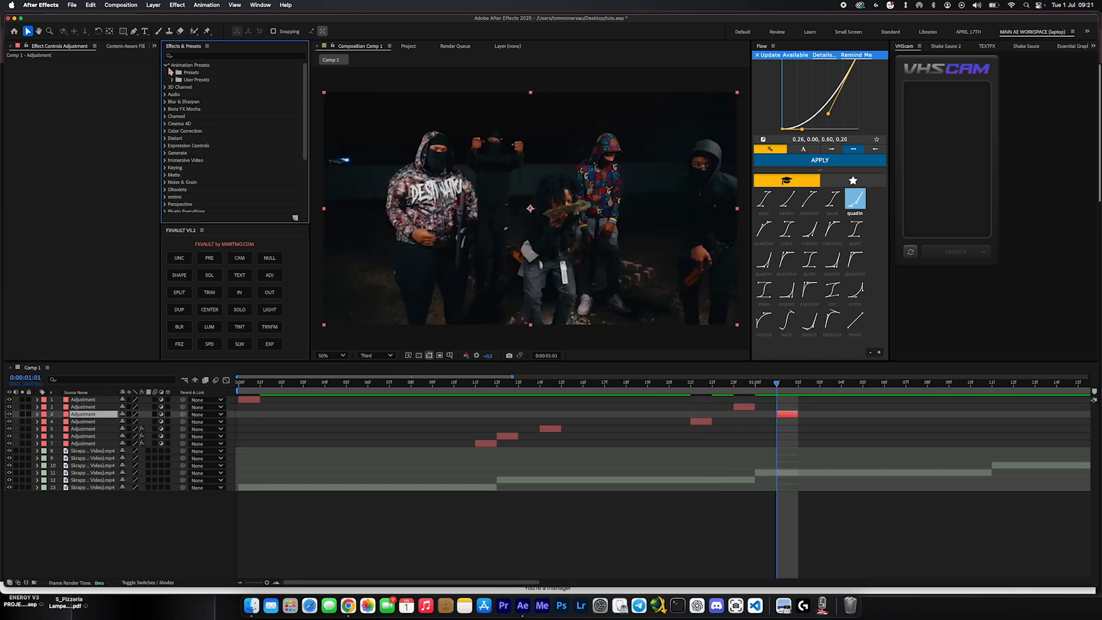
left_click(172, 65)
left_click(179, 95)
left_click(187, 109)
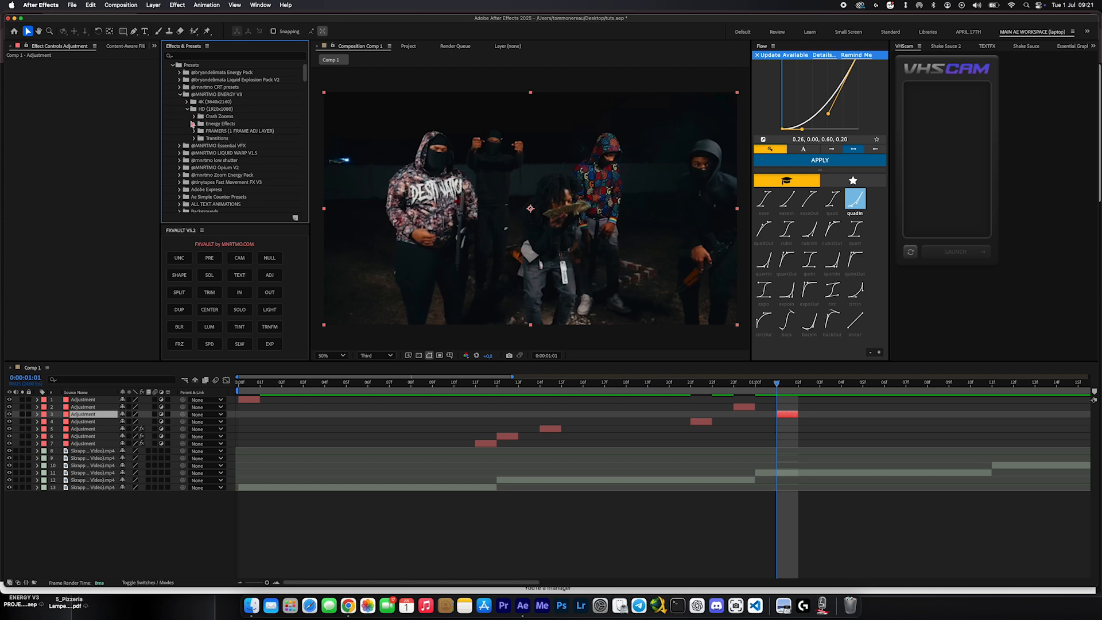
left_click(194, 130)
scroll(212, 111, "down", 2)
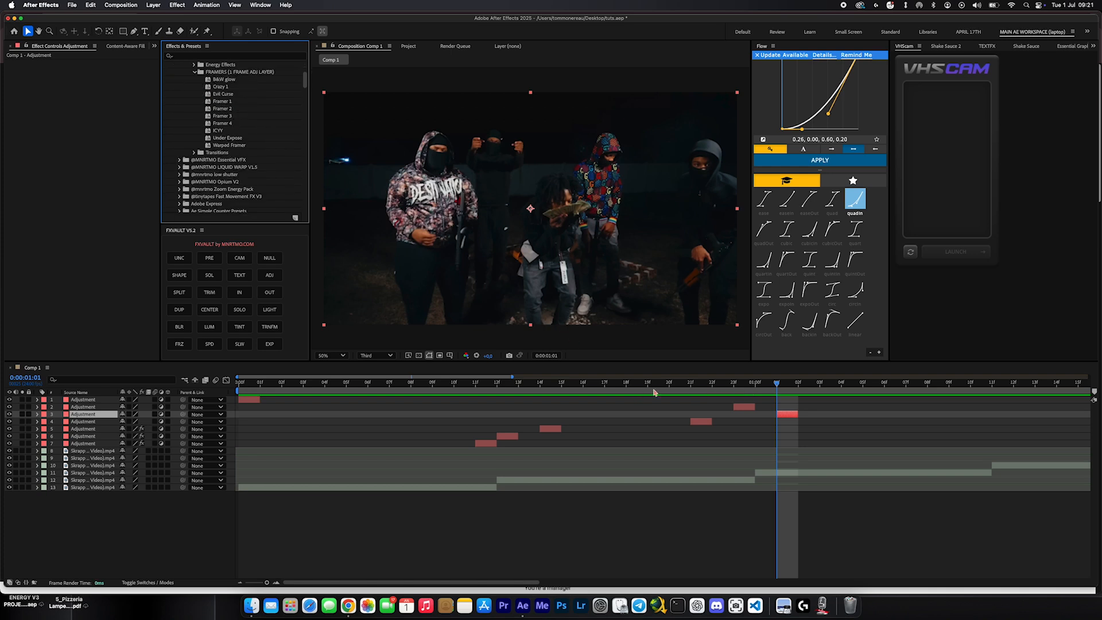
left_click(691, 384)
left_click_drag(217, 80, 589, 343)
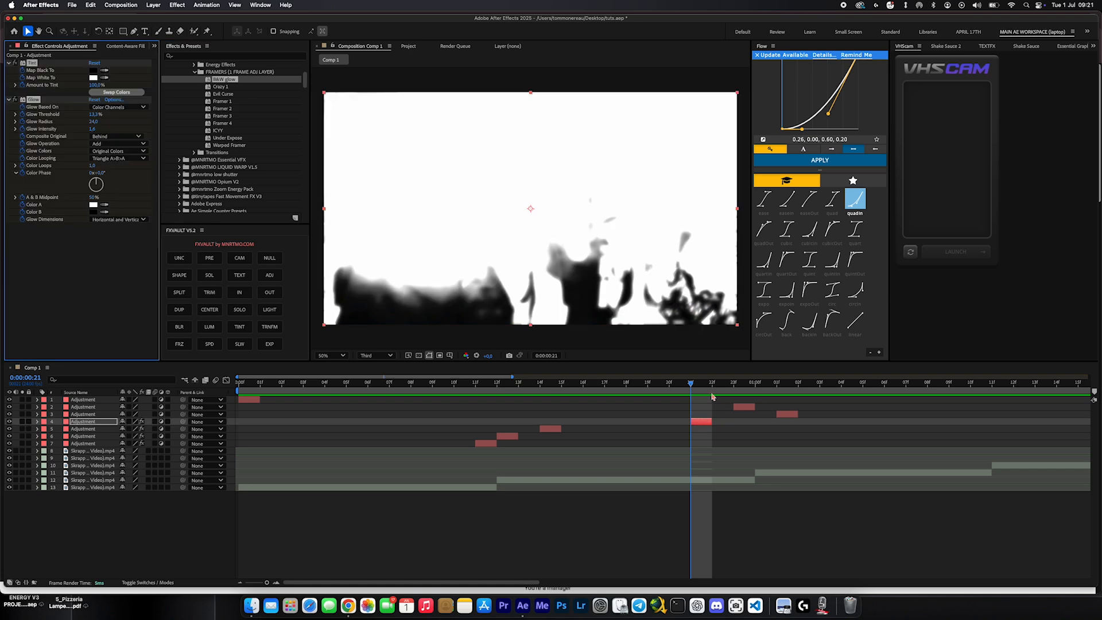
Apply the Evil Curse preset to the adjustment layer at frame 23
left_click(734, 382)
left_click_drag(224, 94, 745, 408)
Try the Crazy 1 preset on the adjustment layer at 0:00:01:01, play the second cut and undo the preset
left_click(776, 385)
left_click_drag(220, 86, 794, 414)
left_click(645, 383)
key("space")
left_click(627, 383)
key("space")
key("super+z")
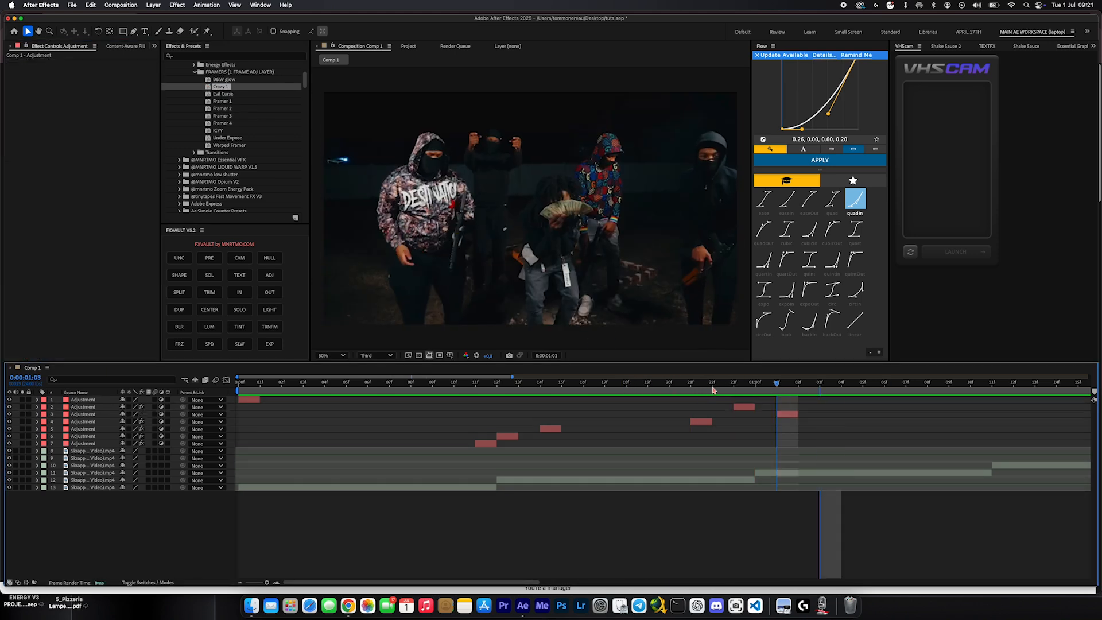
Apply the Under Expose preset to the adjustment layer at 0:00:01:01 and play the second cut
left_click_drag(228, 138, 781, 415)
left_click(620, 388)
key("space")
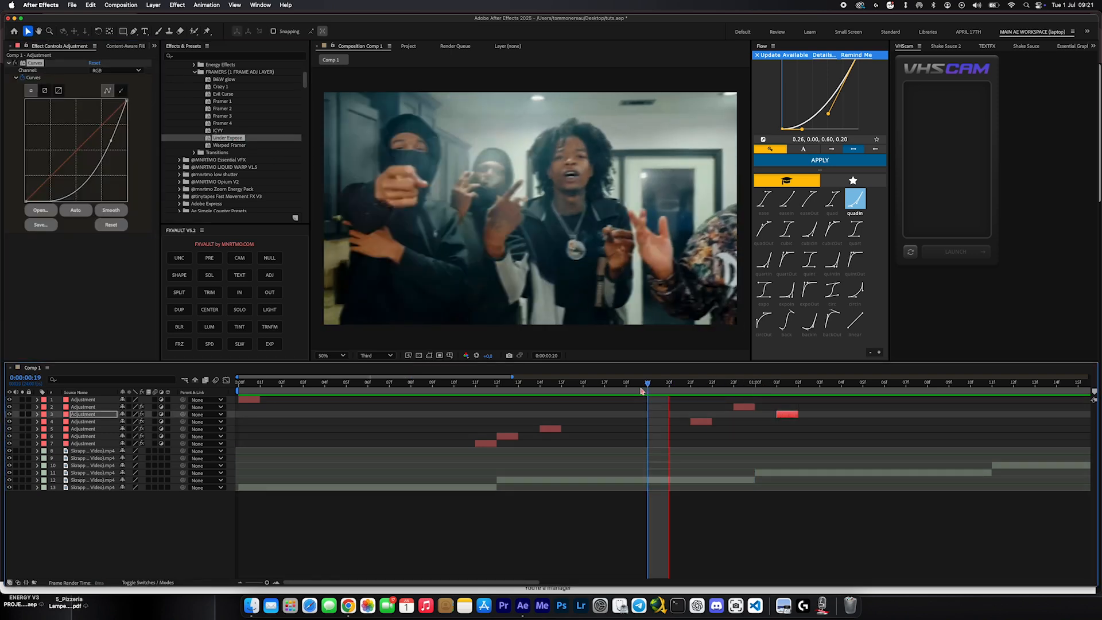
key("space")
key("space")
key("space")
Move the Under Expose adjustment layer to start on the cut at 0:00:01:00 and play the sequence
left_click_drag(778, 417, 765, 418)
left_click(634, 389)
key("space")
key("space")
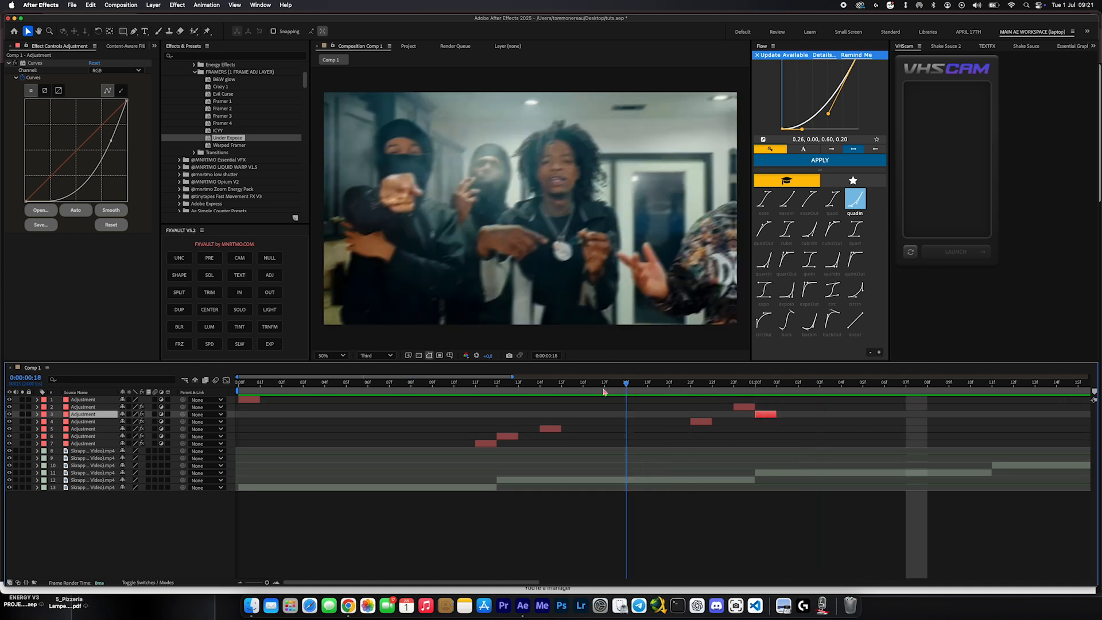
left_click(585, 390)
key("space")
key("minus")
key("space")
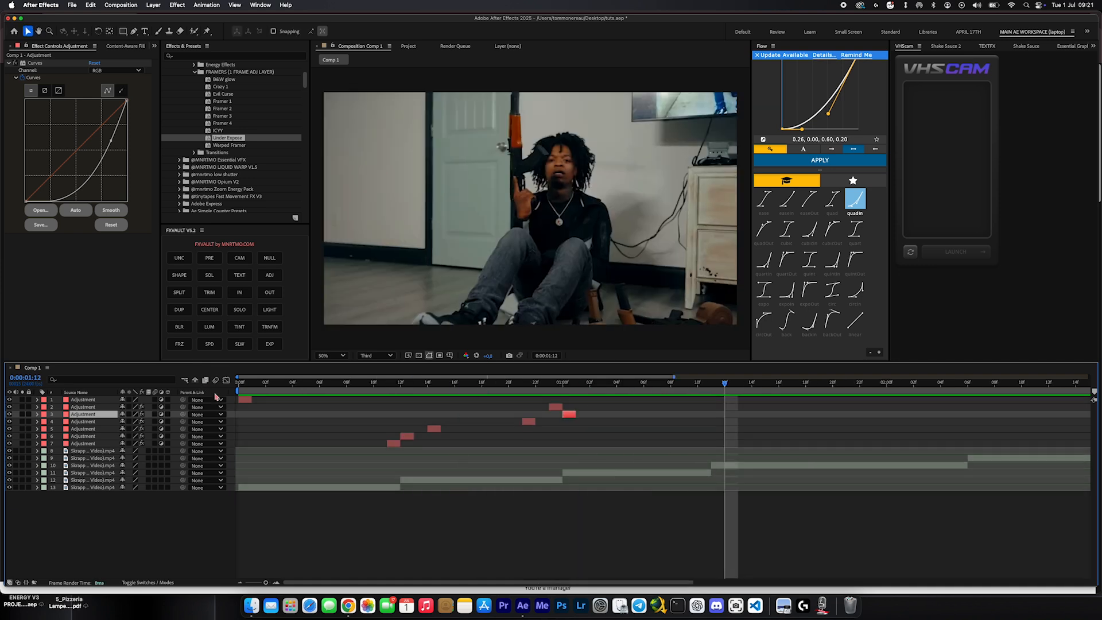
Move the unused adjustment layer to the third cut, duplicate it three times and spread the copies over 0:00:01:09 to 0:00:01:11
left_click_drag(246, 402, 705, 400)
key("equal")
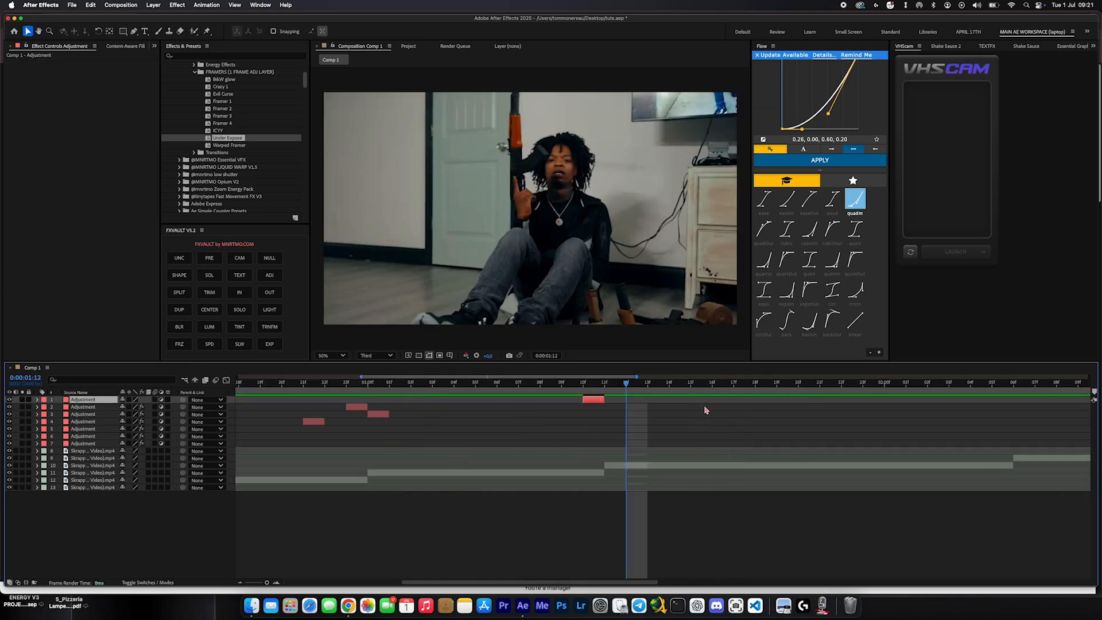
key("super+d")
key("super+d")
key("super+d")
left_click_drag(594, 423, 591, 423)
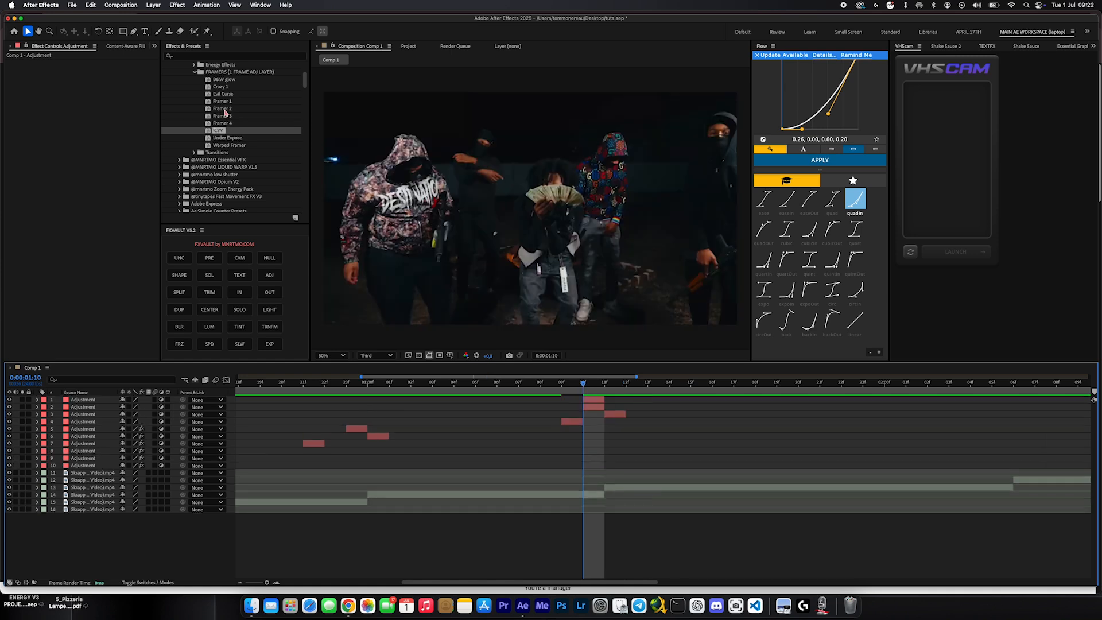
Apply the Framer 2, ICYY and Warped Framer presets to the adjustment layers placed at 0:00:01:09, 0:00:01:10 and 0:00:01:11
left_click_drag(223, 108, 596, 408)
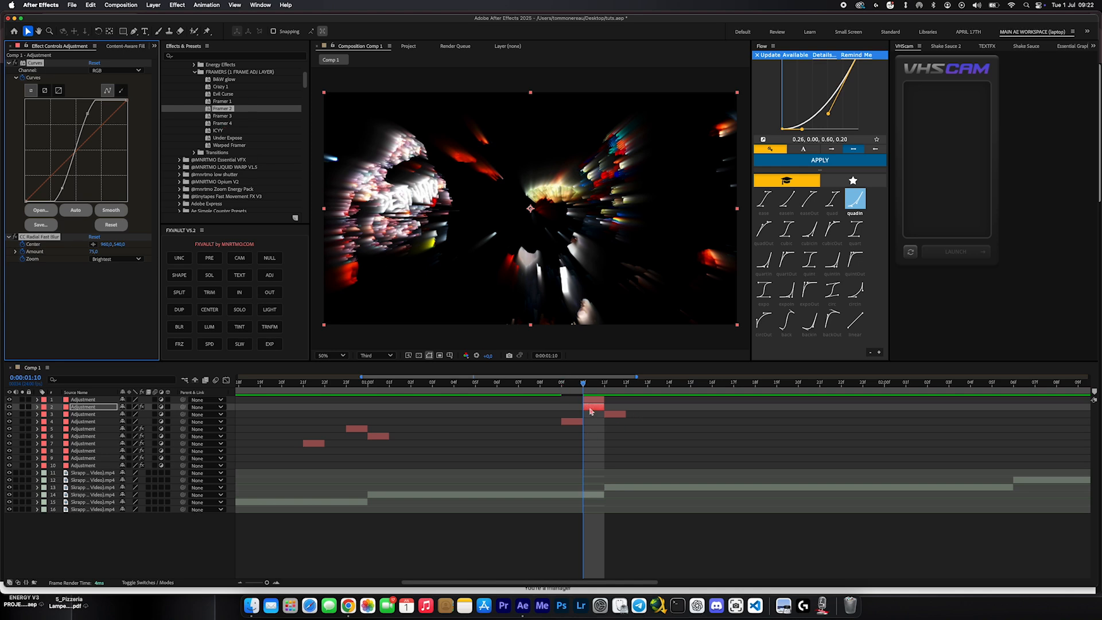
mouse_move(590, 410)
left_mouse_down()
mouse_move(575, 411)
mouse_move(596, 423)
left_mouse_up()
left_click_drag(218, 130, 606, 387)
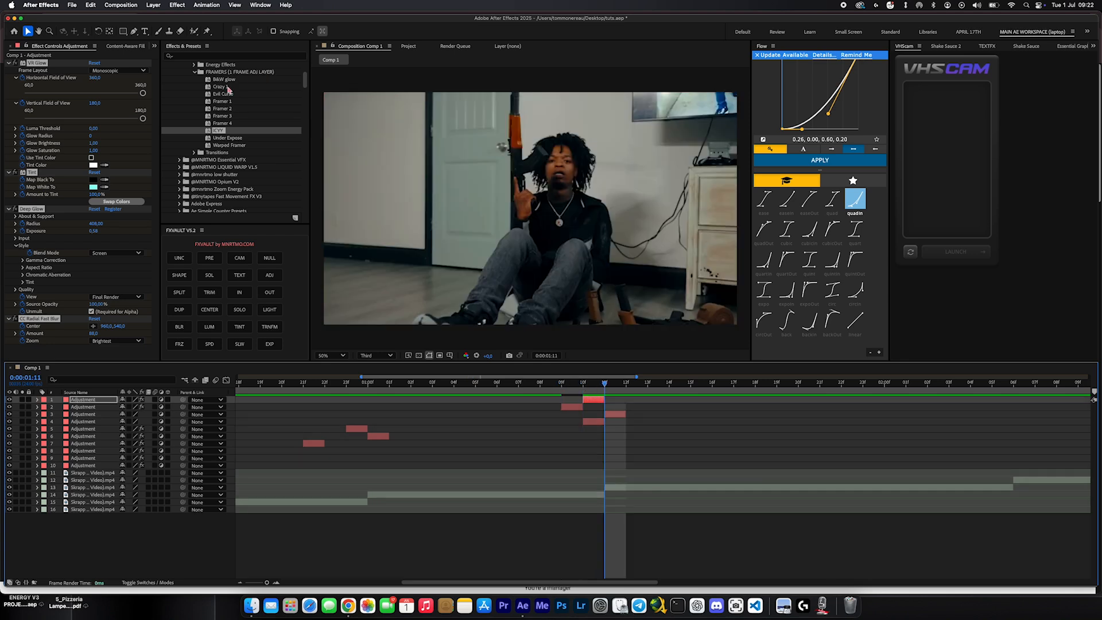
left_click_drag(220, 146, 615, 416)
key("space")
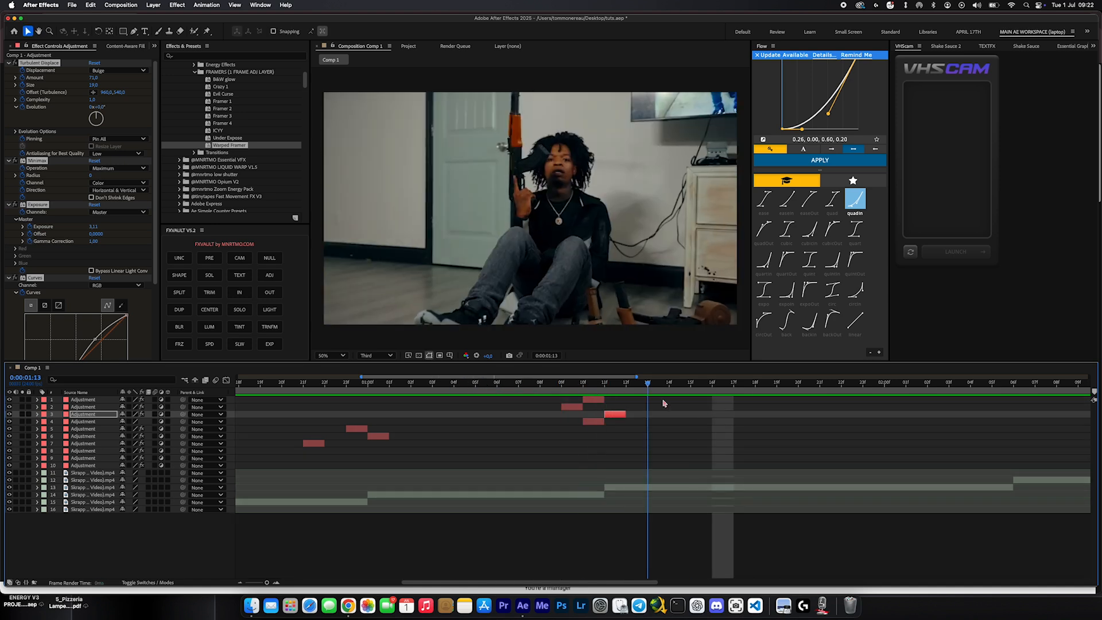
Create another one-frame adjustment layer, put it above all other layers and move it to the fourth cut
left_click(269, 275)
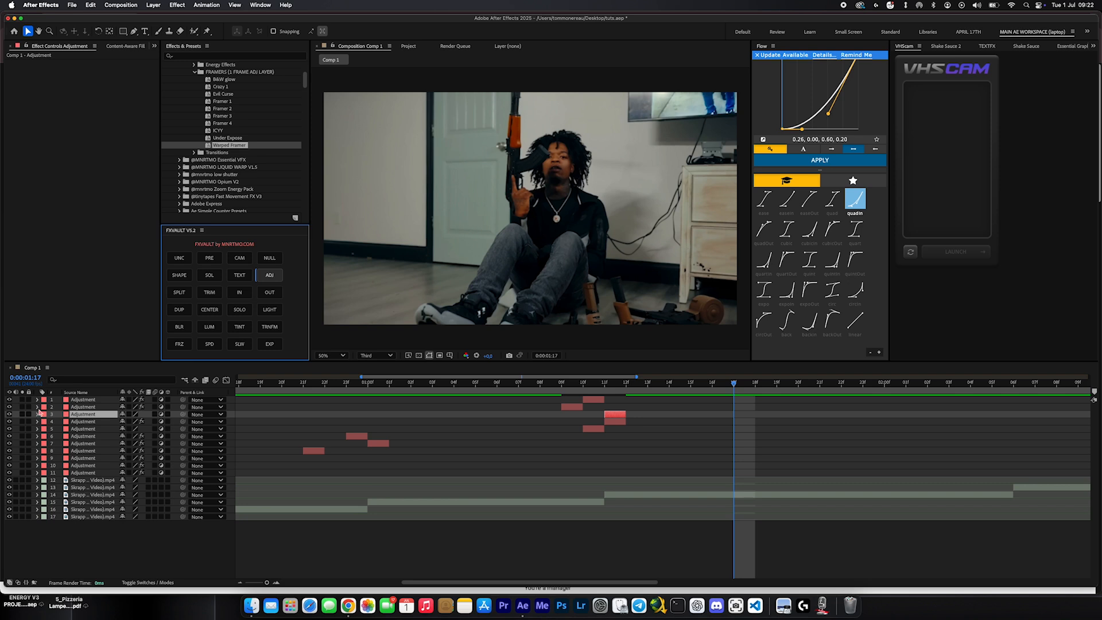
left_click_drag(96, 416, 95, 398)
key("minus")
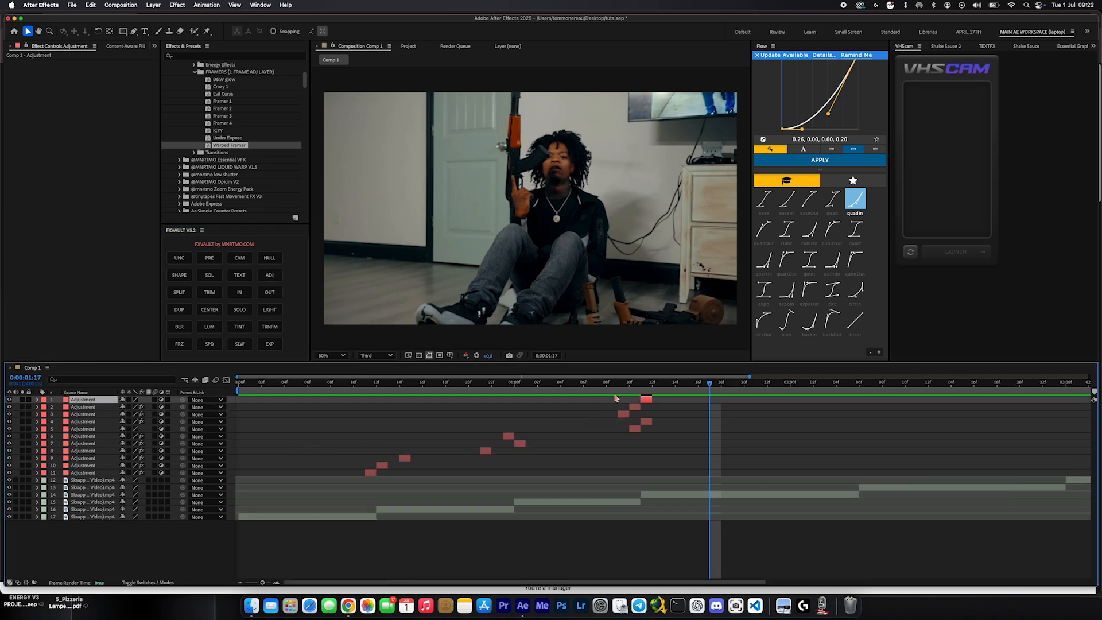
left_click_drag(644, 402, 853, 440)
key("equal")
Apply the B&W glow preset to the new adjustment layer and place it at 0:00:02:05
left_click(921, 401)
left_click(941, 384)
left_click_drag(222, 79, 901, 404)
left_click_drag(953, 400, 953, 401)
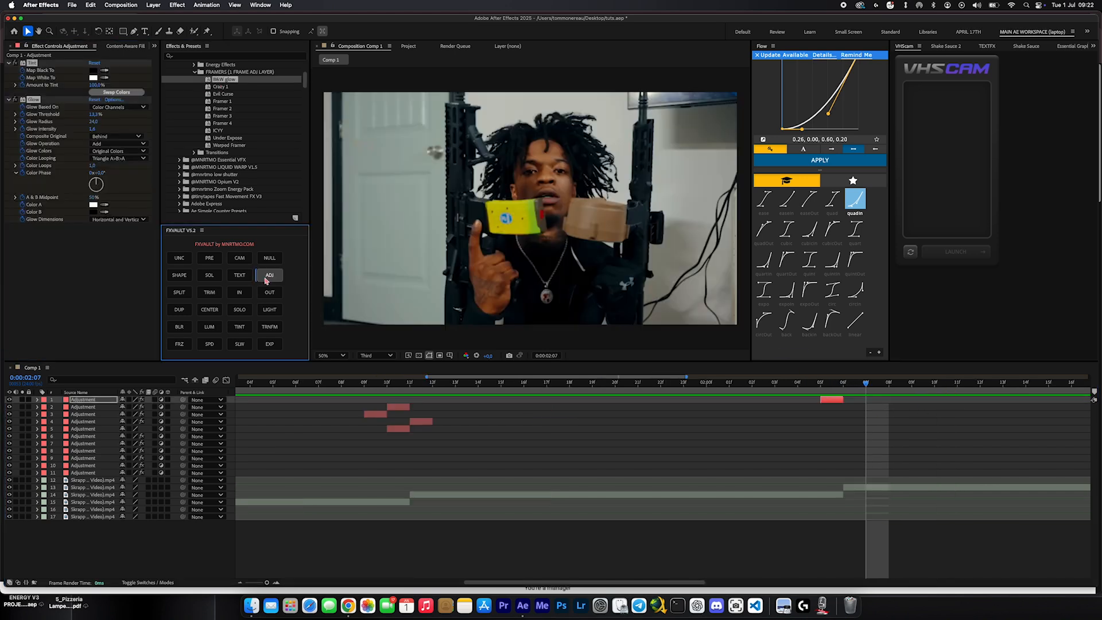
Create four more one-frame adjustment layers, placing one at 0:00:02:06 and parking the other three at 0:00:02:13
left_click(268, 276)
left_click(268, 275)
left_click(268, 275)
left_click(268, 275)
left_click_drag(831, 423, 1014, 401)
left_click(833, 414)
left_click(832, 401, "shift")
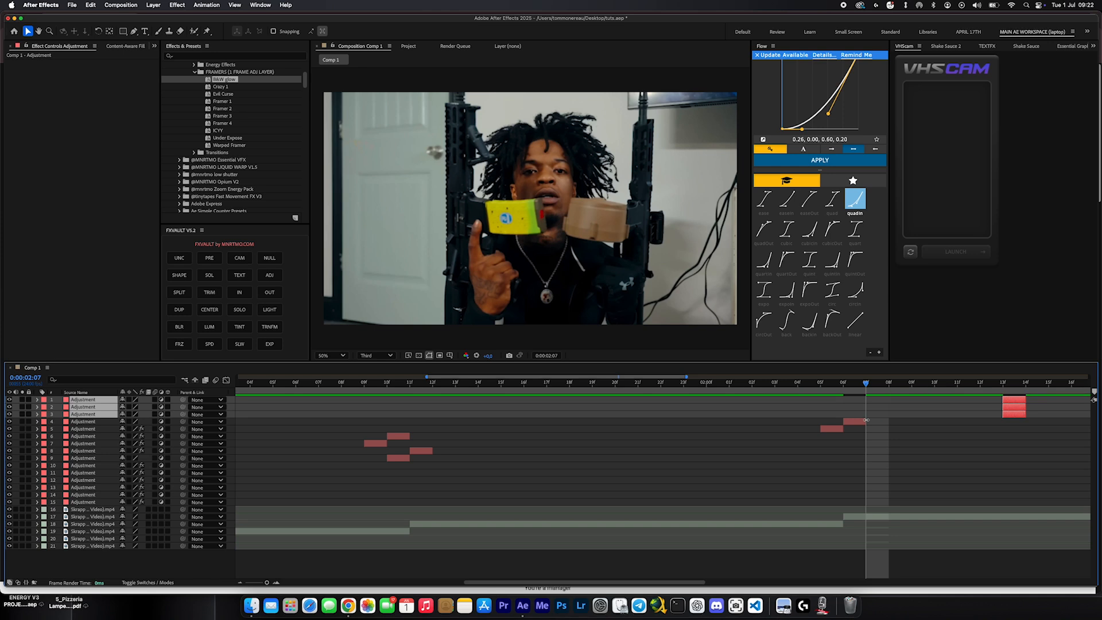
Apply the Under Expose preset to the adjustment layer at 0:00:02:06 and play the fourth cut
left_click(859, 421)
left_click_drag(229, 138, 861, 423)
left_click_drag(854, 385, 705, 383)
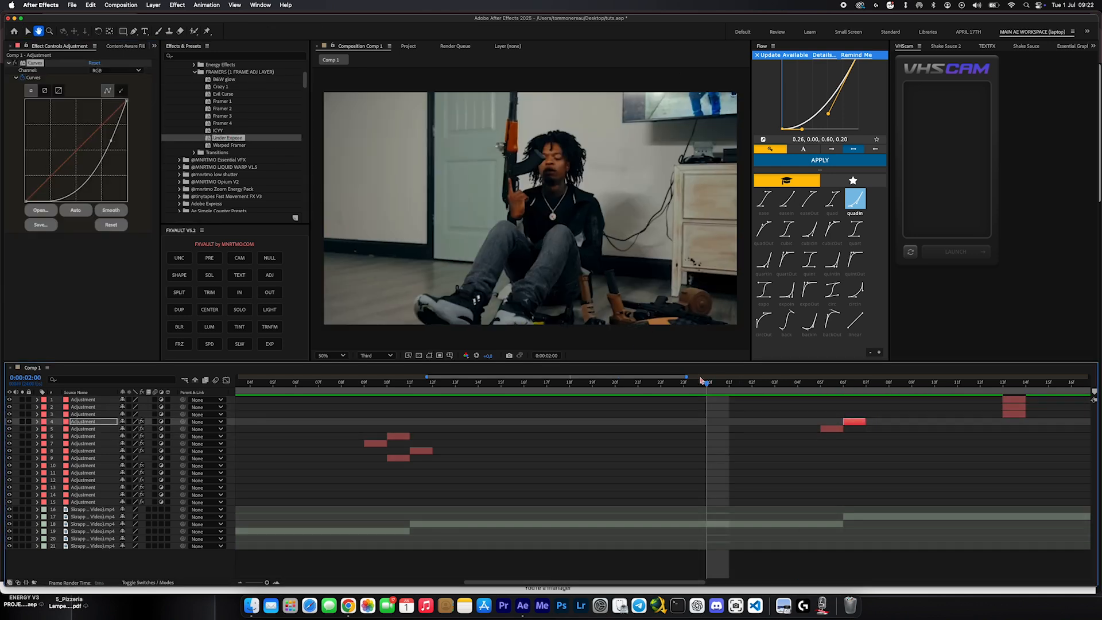
key("space")
key("space")
key("space")
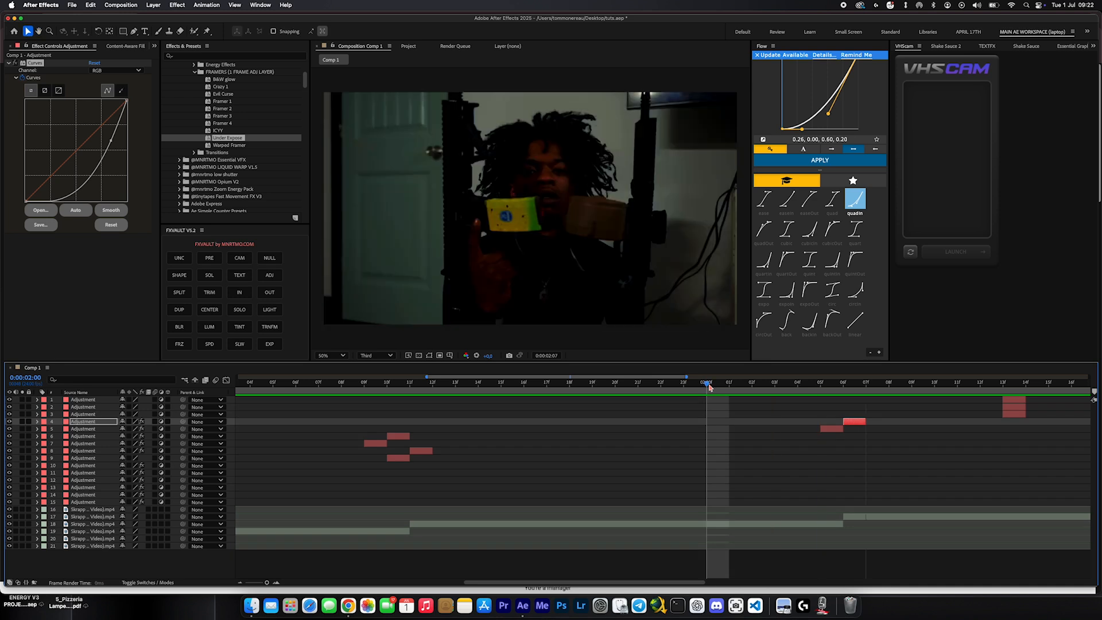
key("space")
Move the three unused adjustment layers around the fifth cut, to 0:00:02:21, 0:00:02:23 and 0:00:03:01
key("minus")
key("equal")
key("minus")
key("equal")
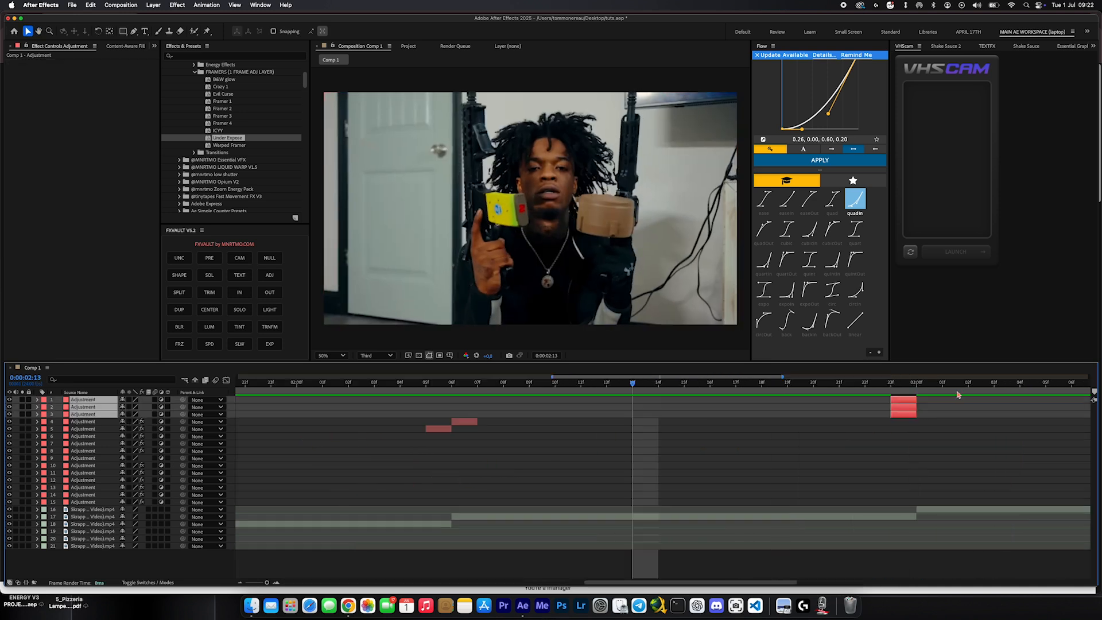
left_click(919, 387)
left_click(903, 439)
mouse_move(901, 409)
left_mouse_down()
mouse_move(969, 419)
mouse_move(881, 405)
left_mouse_up()
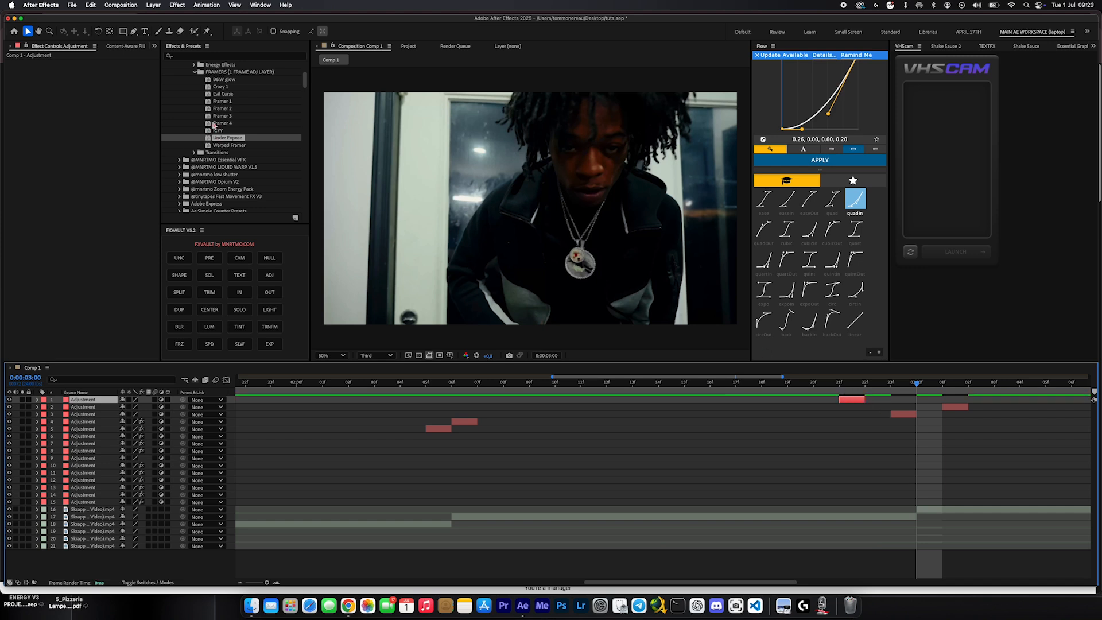
Try the Framer 4 preset on the adjustment layer at 0:00:02:23 and undo it
left_click_drag(213, 124, 899, 417)
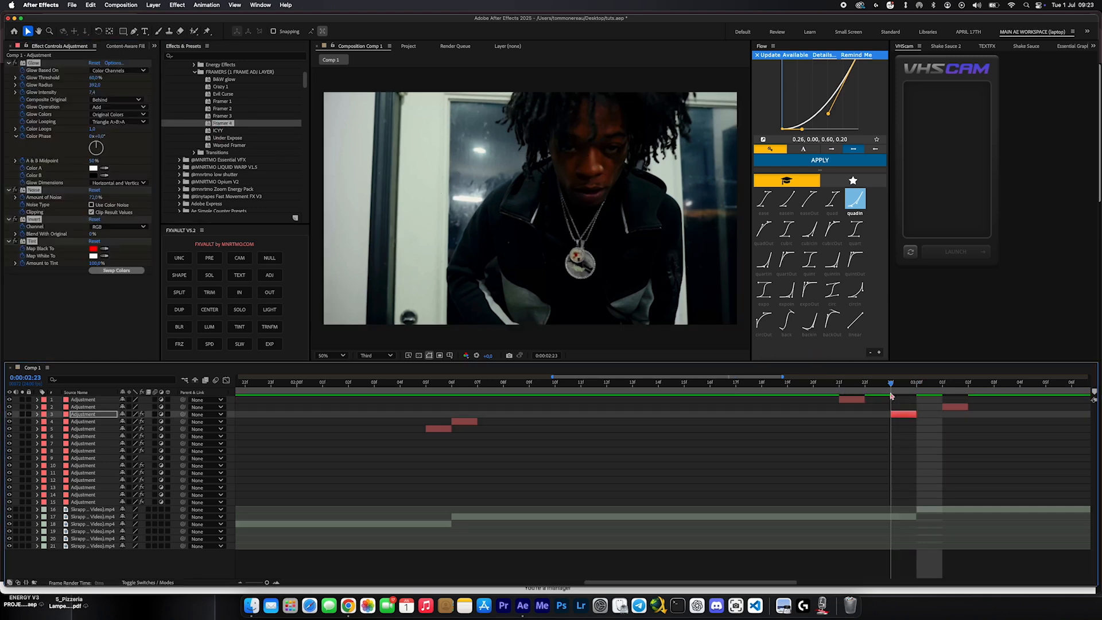
left_click(892, 394)
key("super+z")
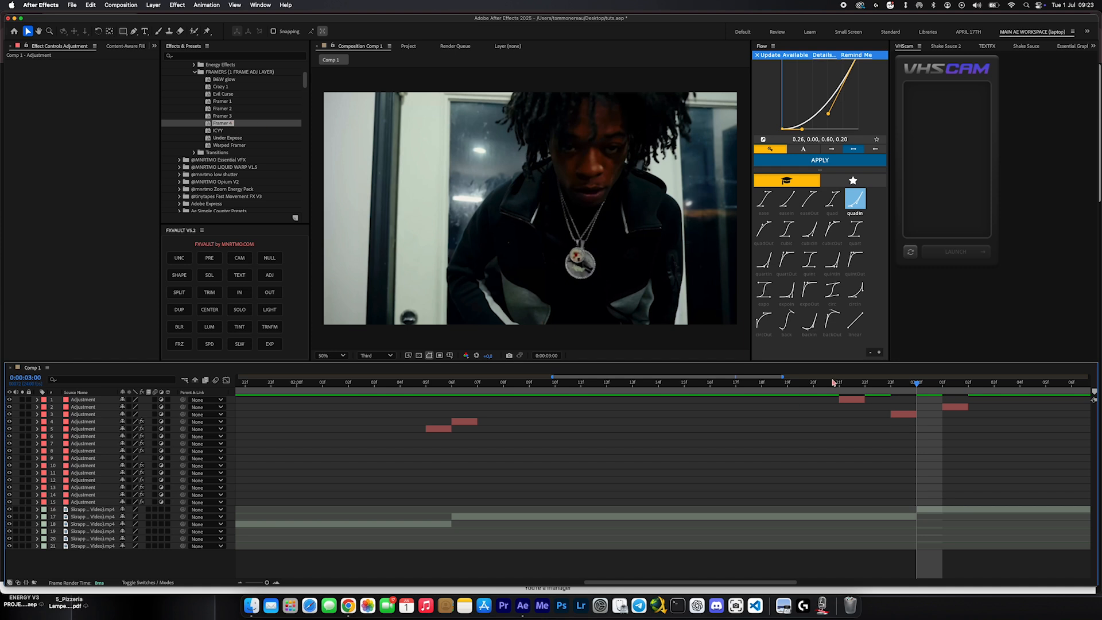
Apply Crazy 1 to the adjustment layer at 0:00:02:21, Under Expose to the one at 0:00:02:23 and Framer 3 to the one at 0:00:03:01
left_click(835, 382)
left_click(225, 87)
left_click_drag(900, 428, 841, 398)
left_click(891, 382)
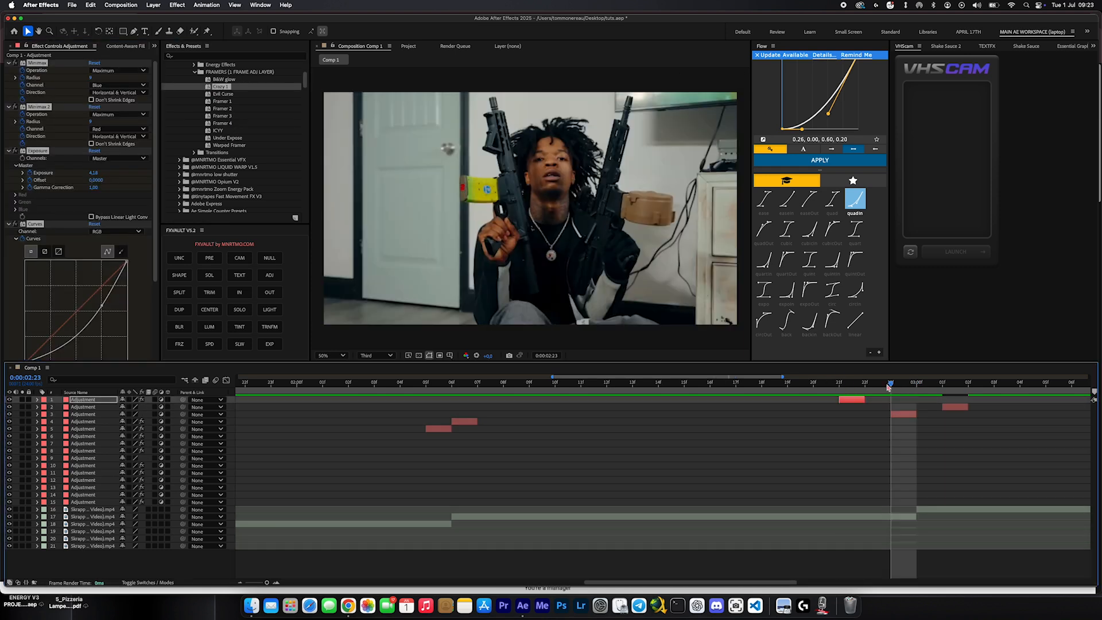
left_click_drag(227, 139, 942, 383)
left_click_drag(223, 116, 833, 384)
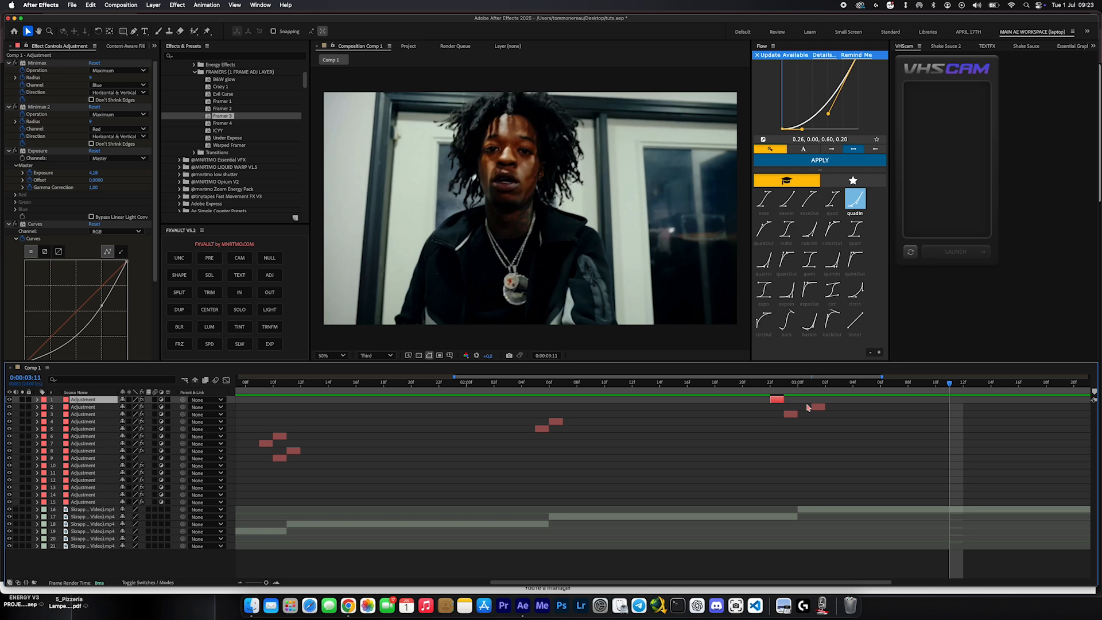
Move the Framer 3 adjustment layer to the cut at 0:00:03:00 and play the fifth cut from 0:00:02:20
left_click_drag(821, 407, 809, 407)
left_click(739, 386)
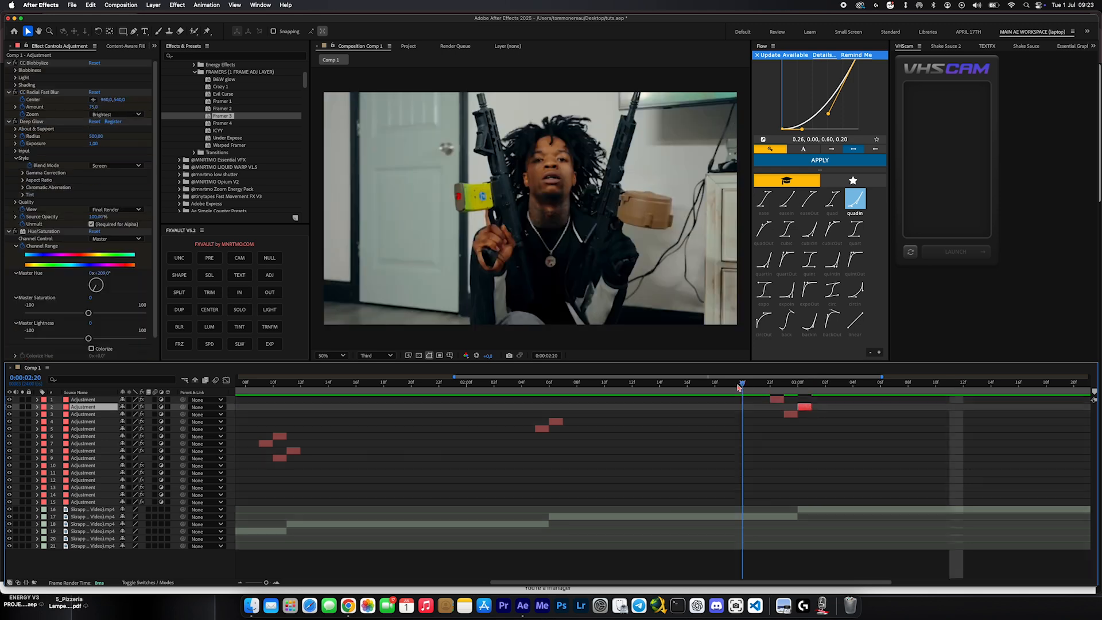
key("space")
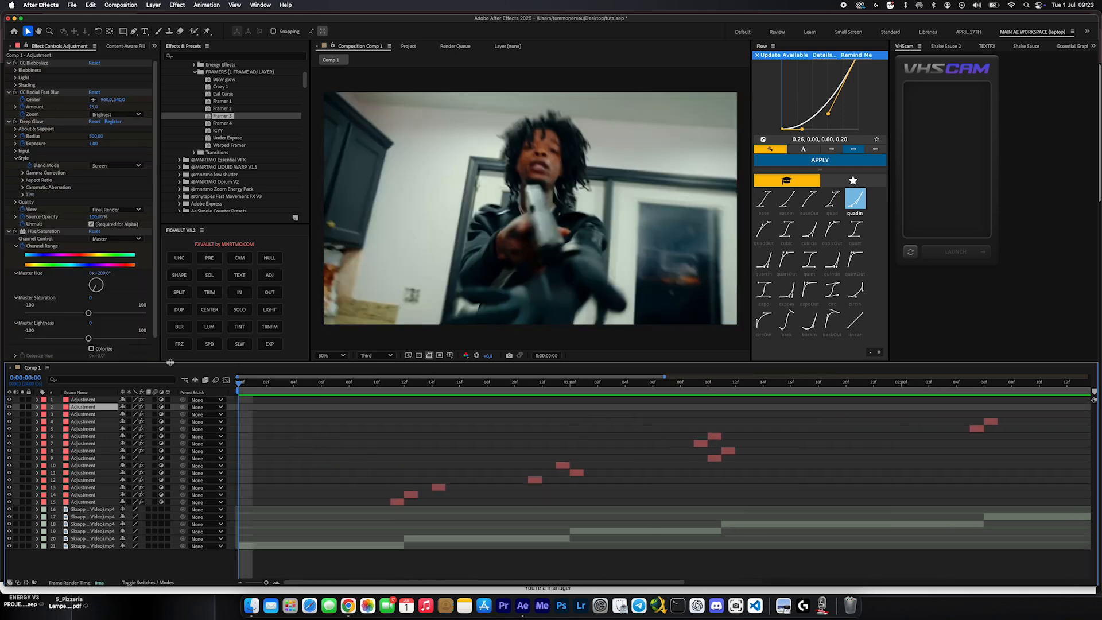
Play the whole sequence from the start with the adjustment layers on, and again with all of them hidden
key("space")
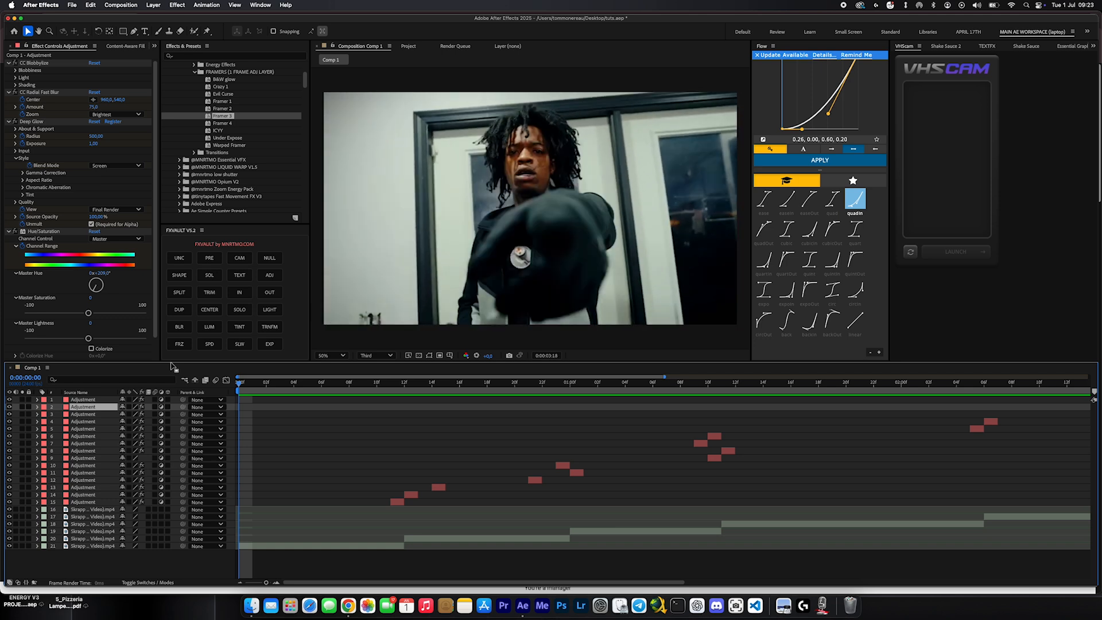
left_click_drag(8, 406, 8, 432)
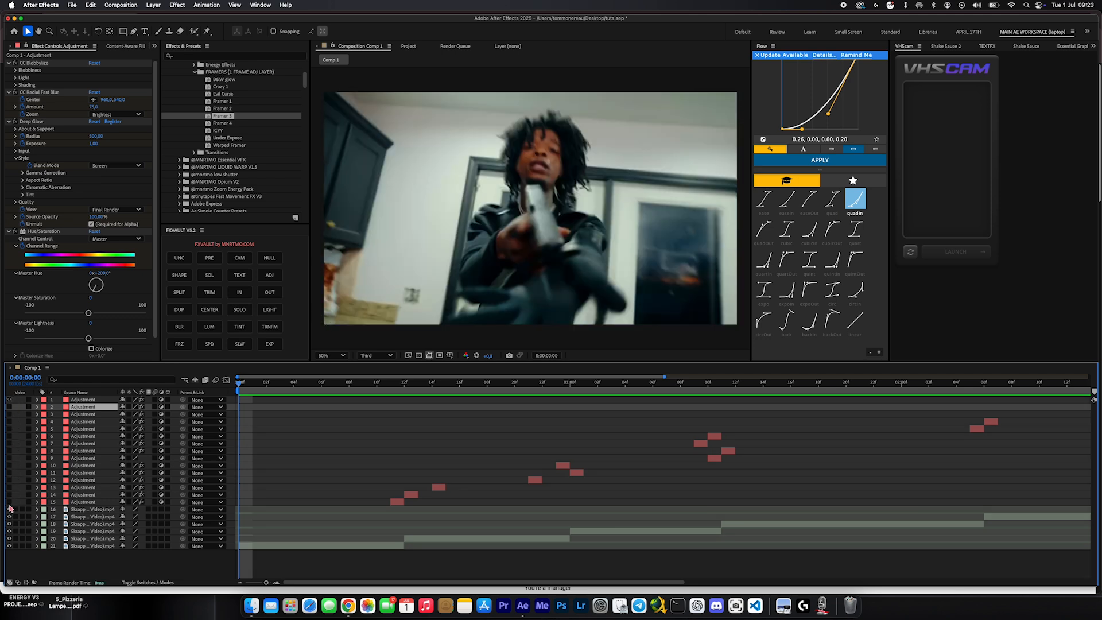
key("space")
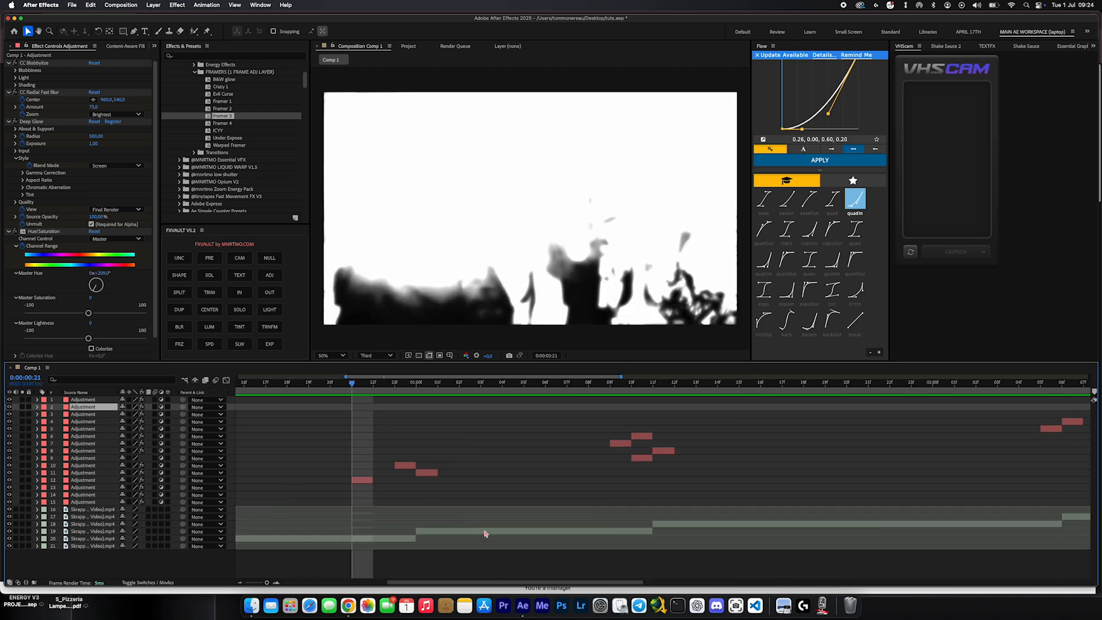
Add an adjustment layer spanning the clip from 0:00:01:00 to 0:00:01:11, apply the Earthquake 2 preset to it and play the result
left_click(486, 532)
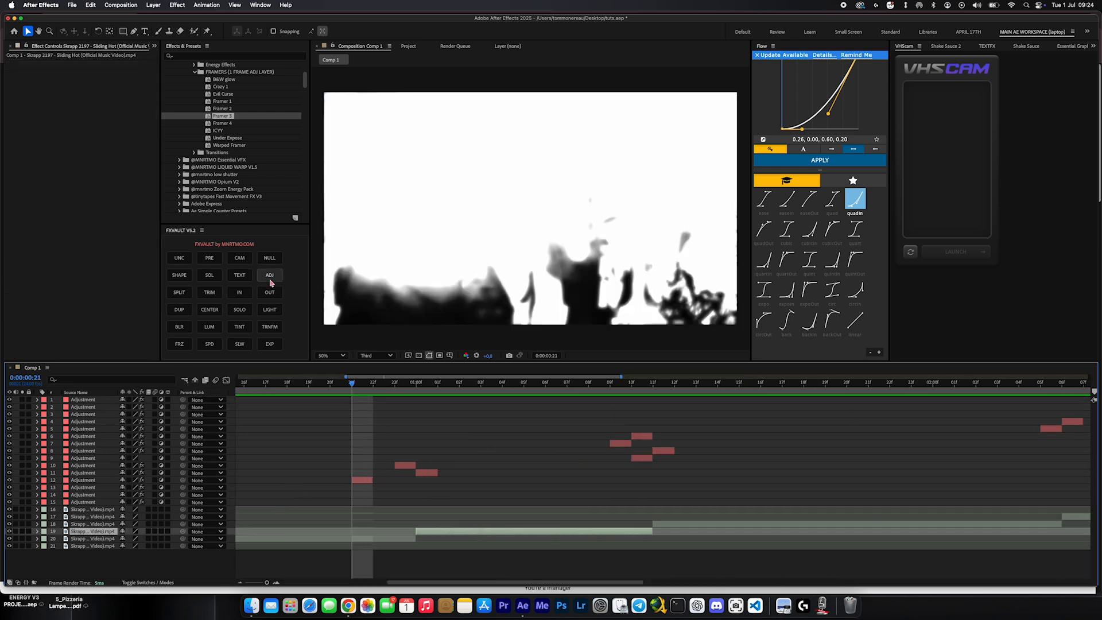
left_click(270, 280)
scroll(224, 95, "up", 2)
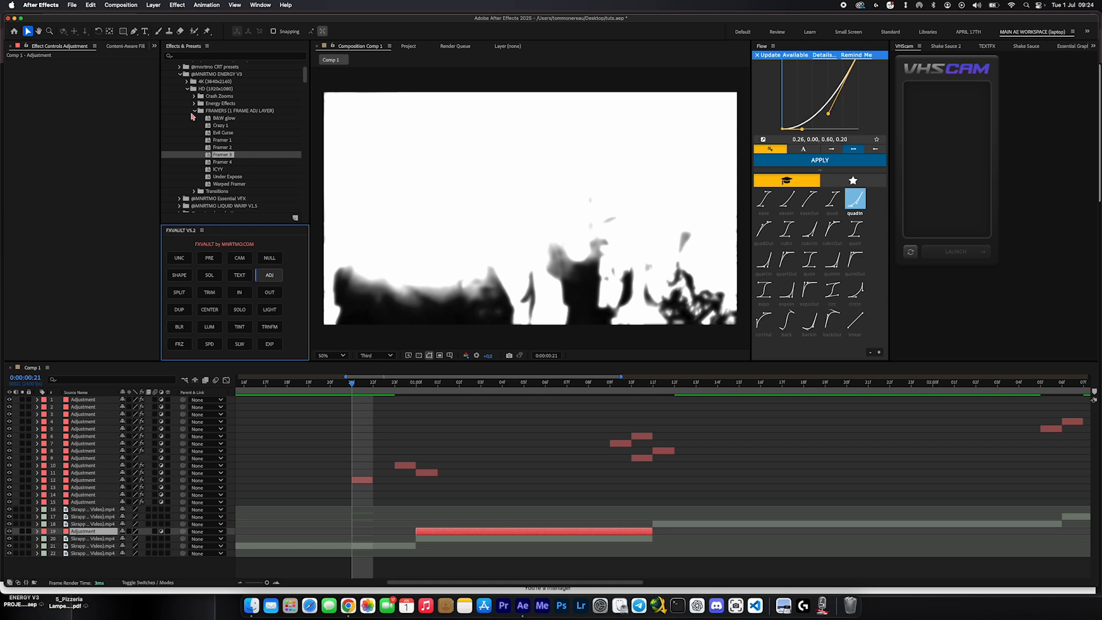
scroll(198, 166, "down", 6)
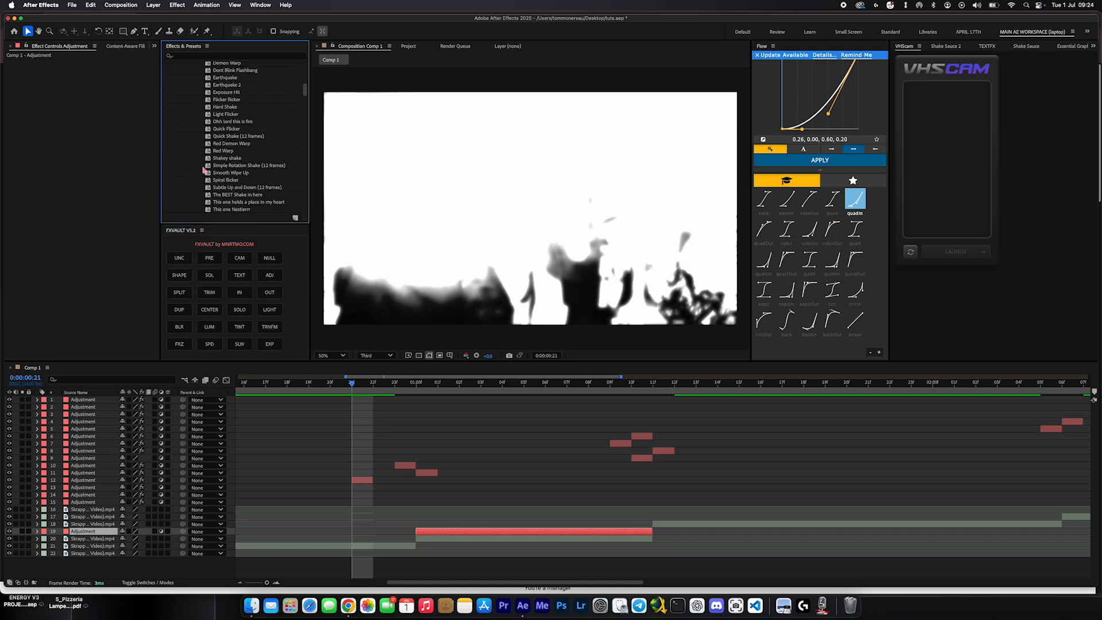
left_click_drag(352, 337, 430, 531)
key("space")
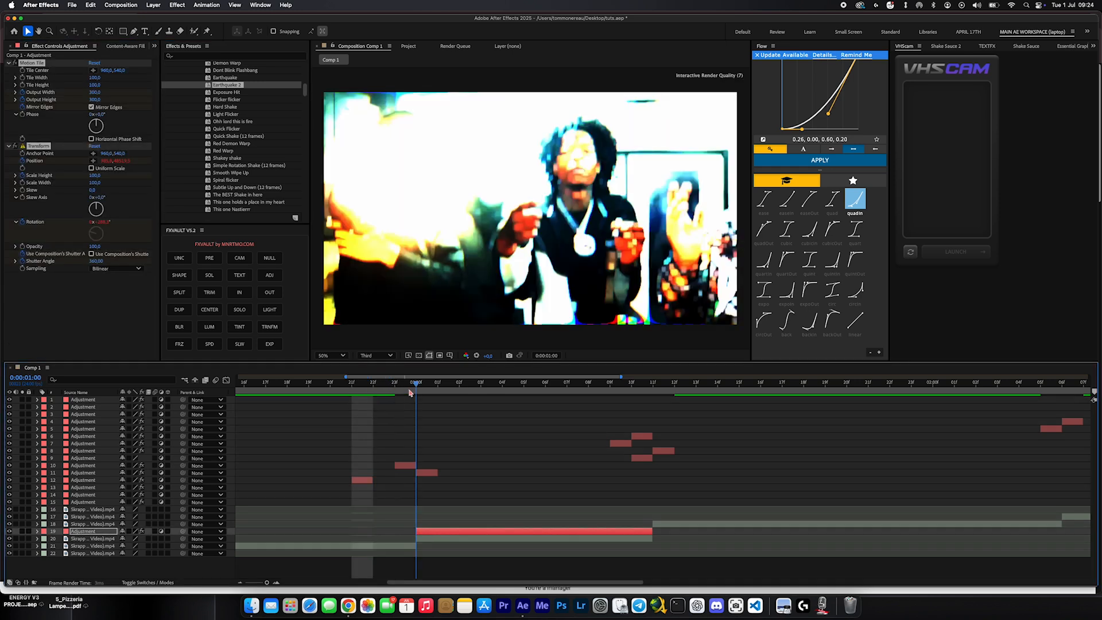
left_click(308, 391)
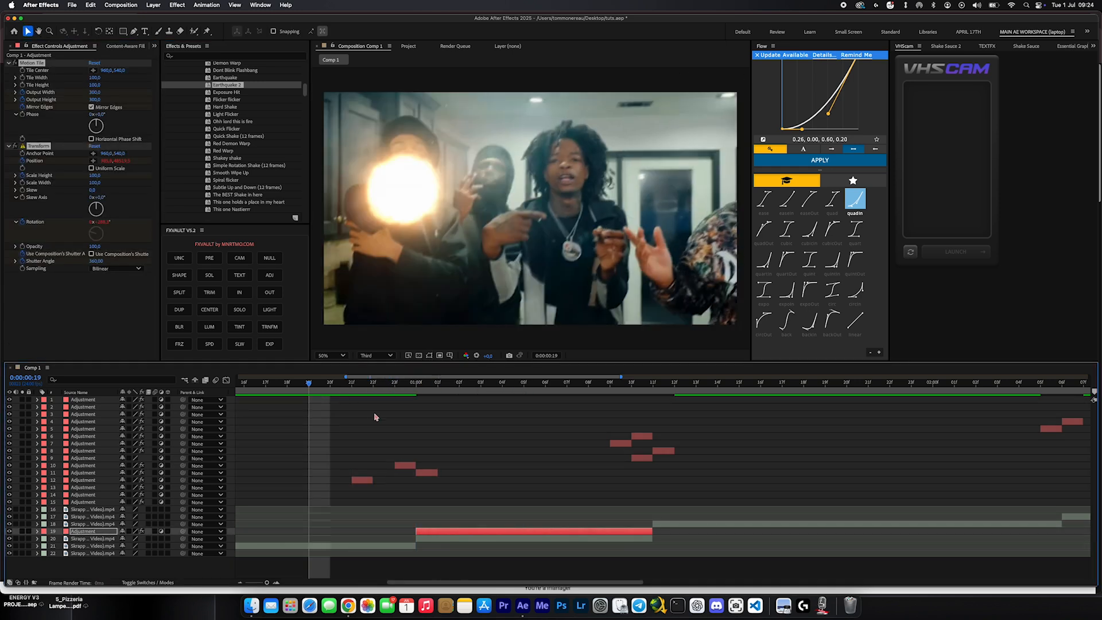
key("space")
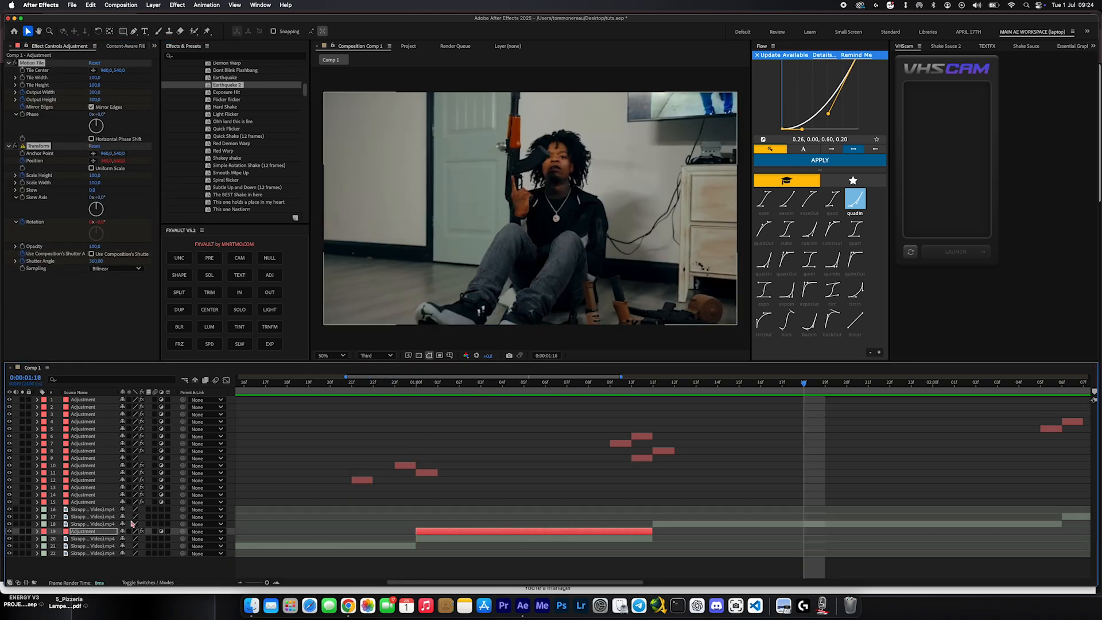
Move the Earthquake 2 adjustment layer above the video clips and shift it in time to start at 0:00:01:08
left_click_drag(101, 504, 102, 500)
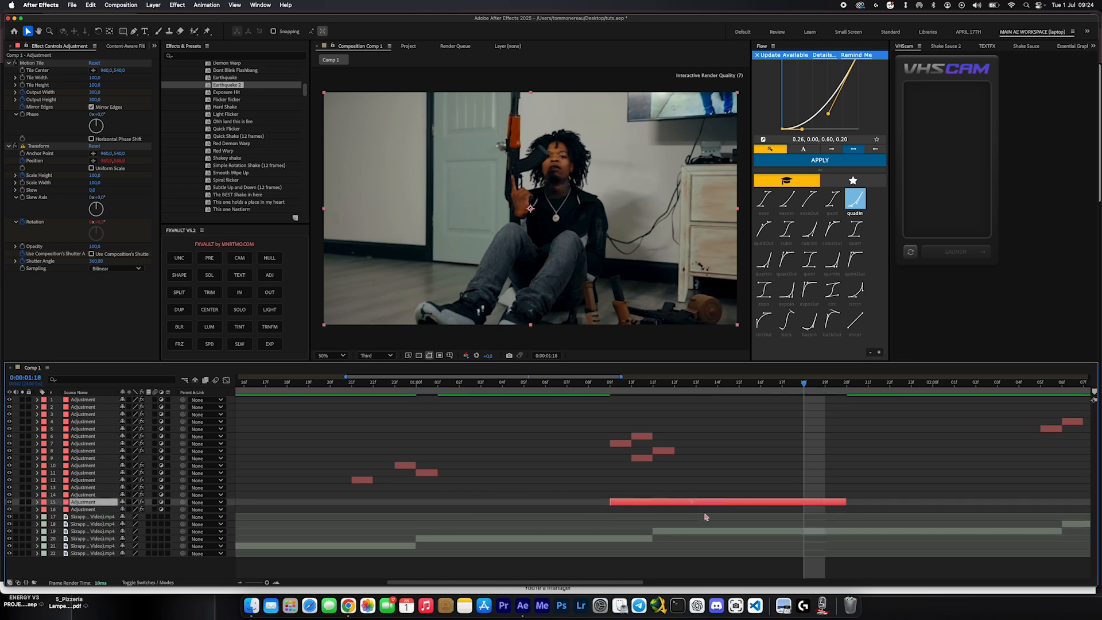
key("alt+Page_Down")
left_click_drag(682, 504, 639, 504)
left_click(523, 382)
key("space")
key("space")
Play the third cut with the shake and framer layers on, and again with those adjustment layers hidden
left_click(439, 384)
key("space")
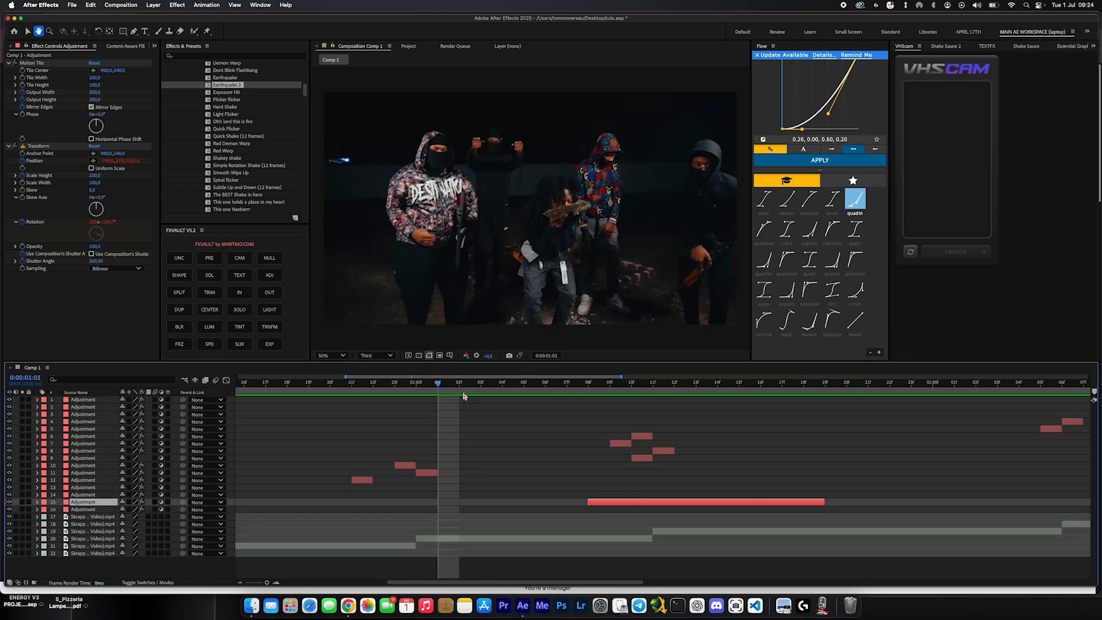
left_click_drag(464, 396, 481, 393)
left_click(501, 384)
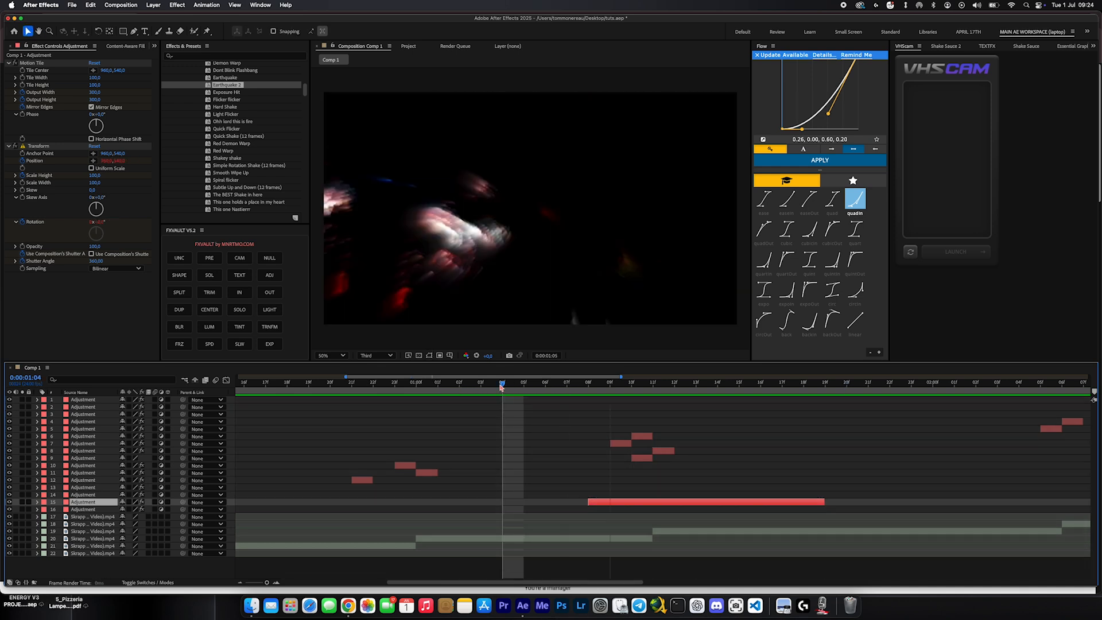
left_click_drag(11, 440, 10, 436)
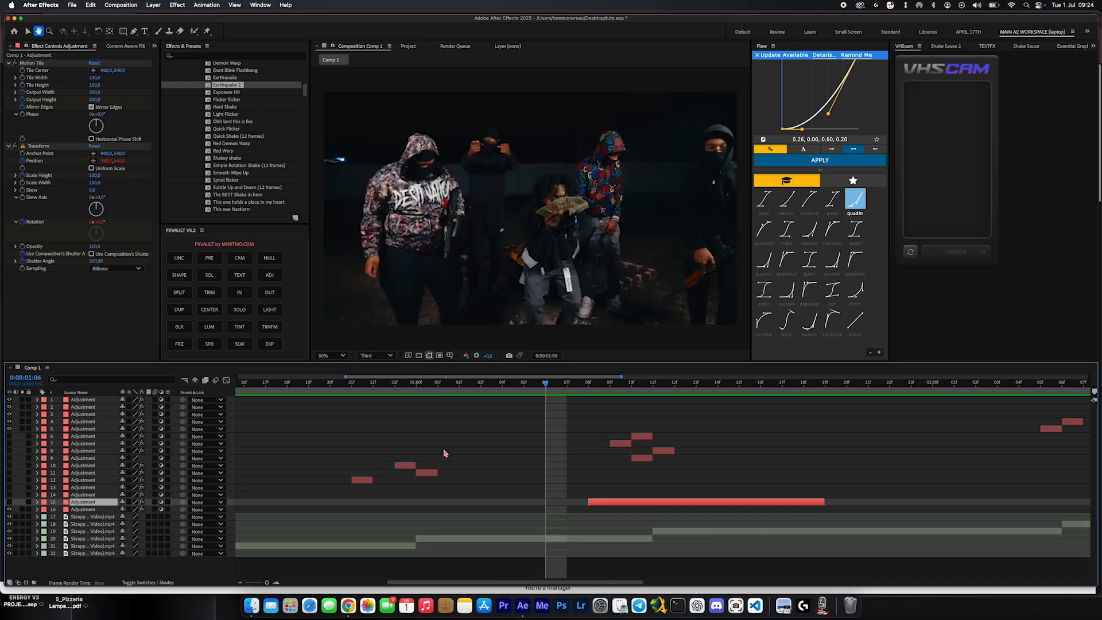
key("space")
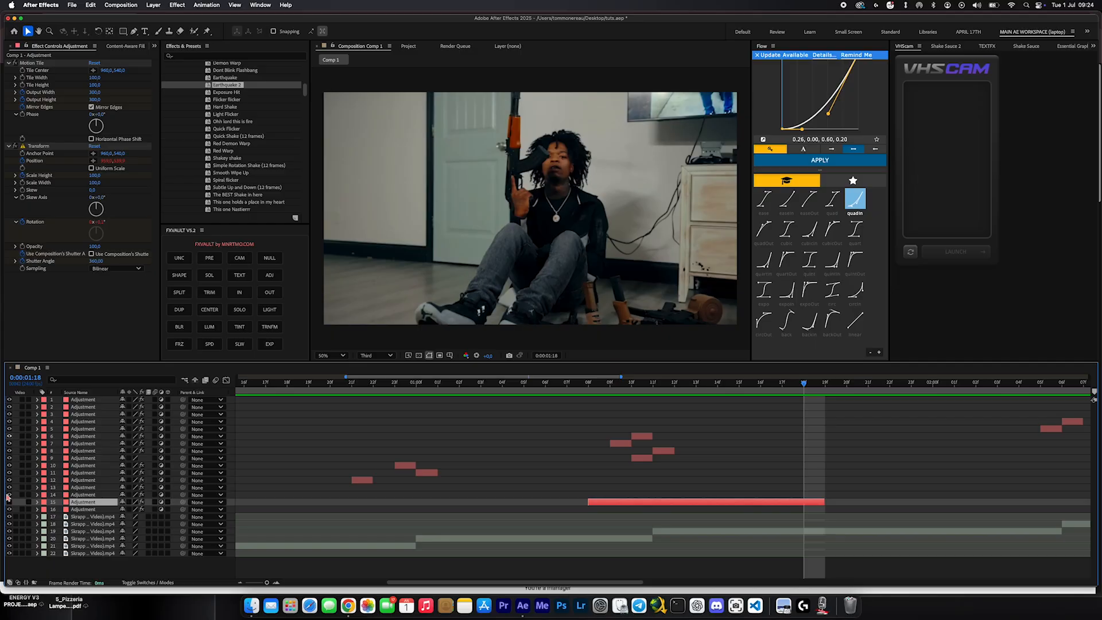